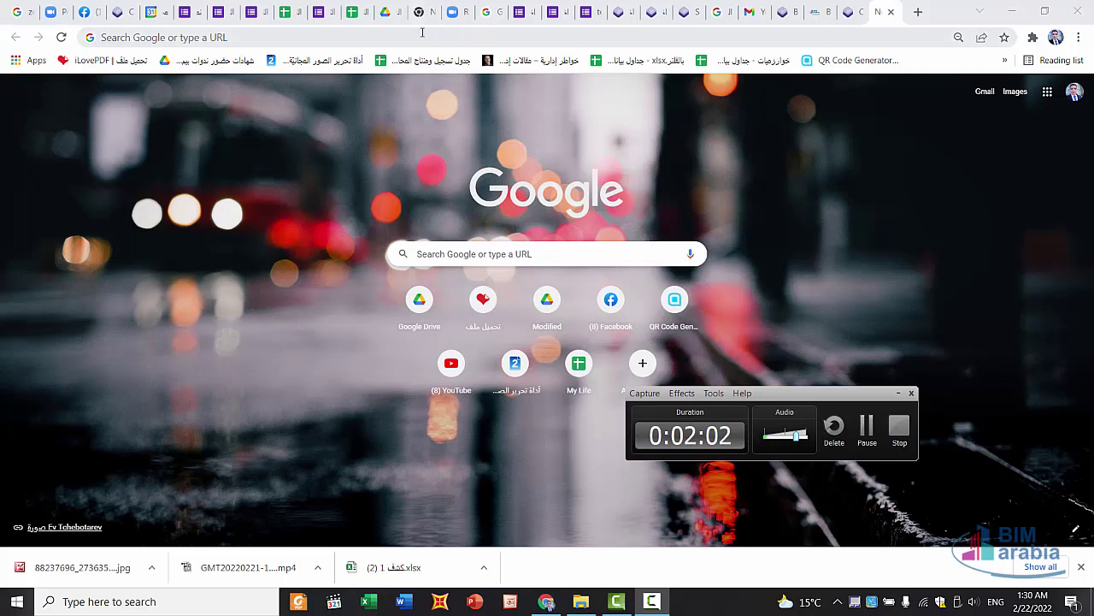
# Load the pasted Extended Forms quiz login URL in Chrome and focus the email field
pyautogui.click(390, 40)
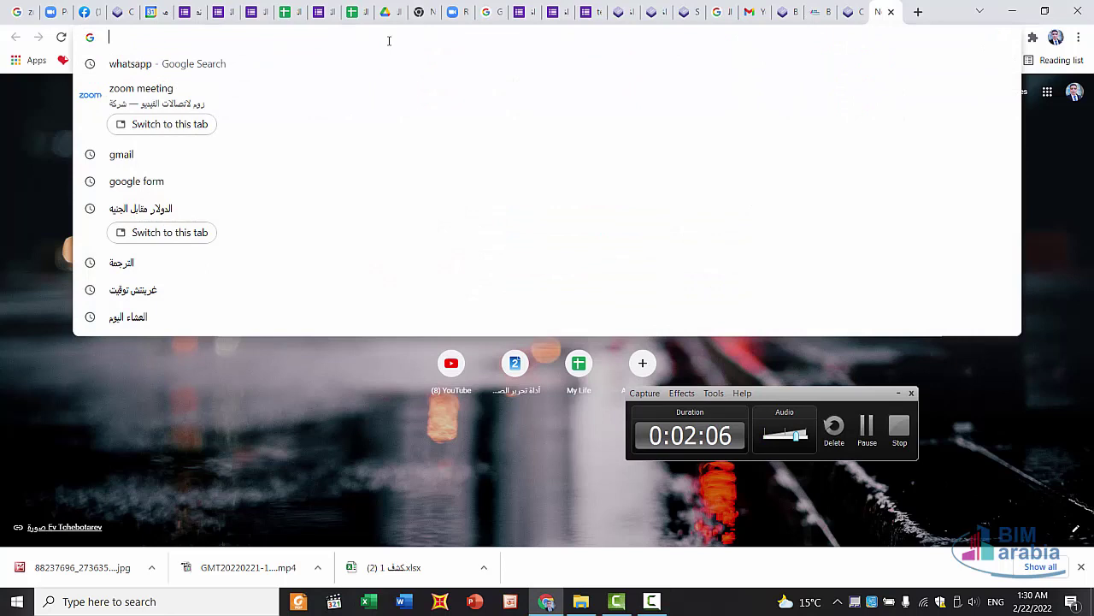
pyautogui.write('https://extendedforms.io/form/95a7f343-ce51-4752-a430-8cad5e97c4a4/login')
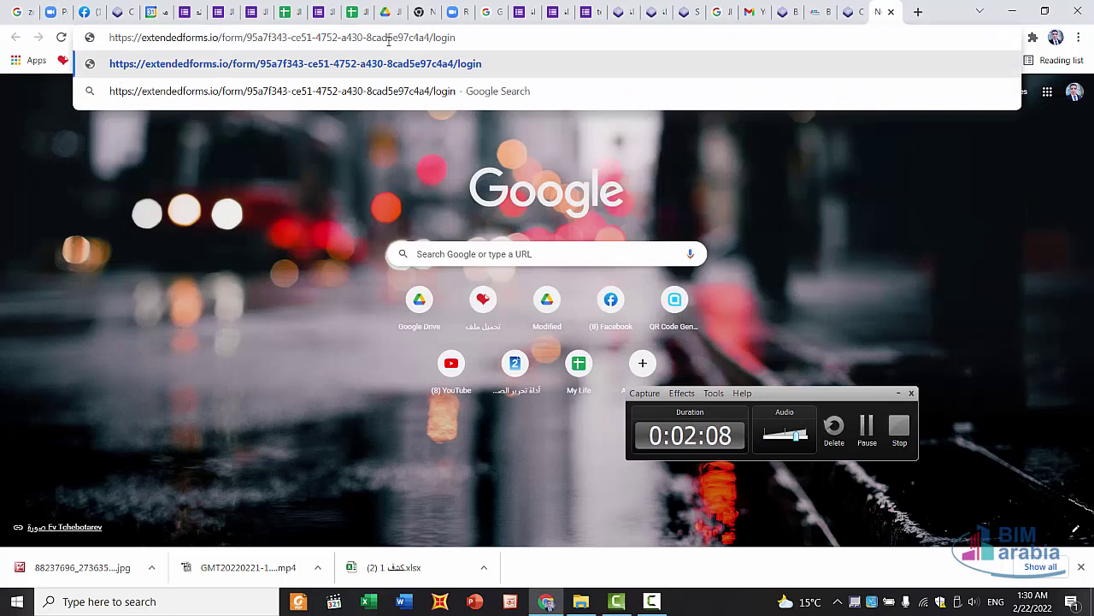
pyautogui.press('Return')
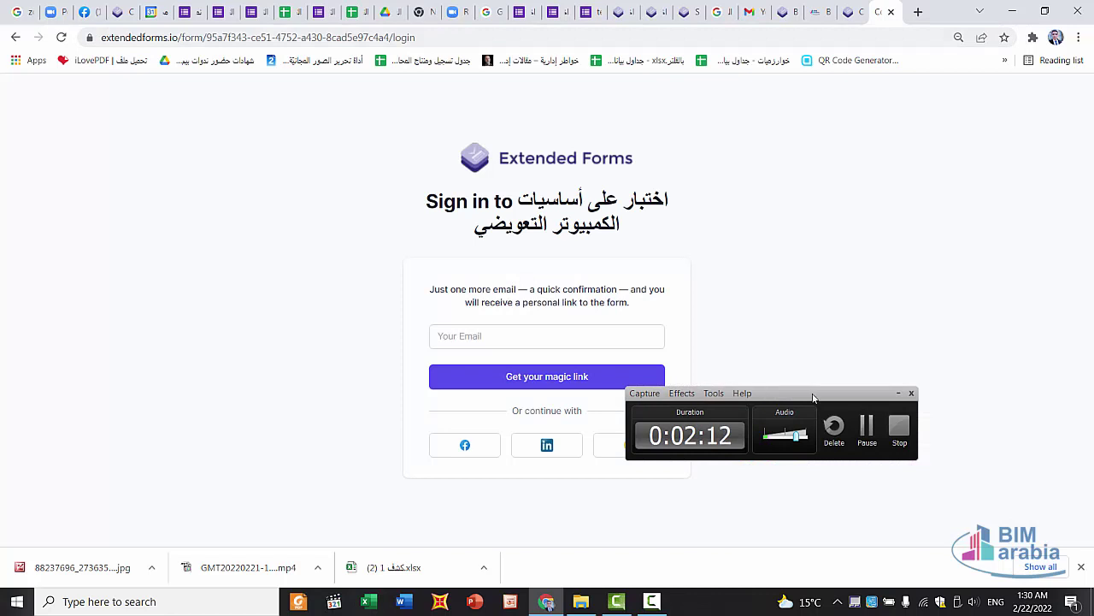
pyautogui.moveTo(813, 395); pyautogui.dragTo(970, 243)
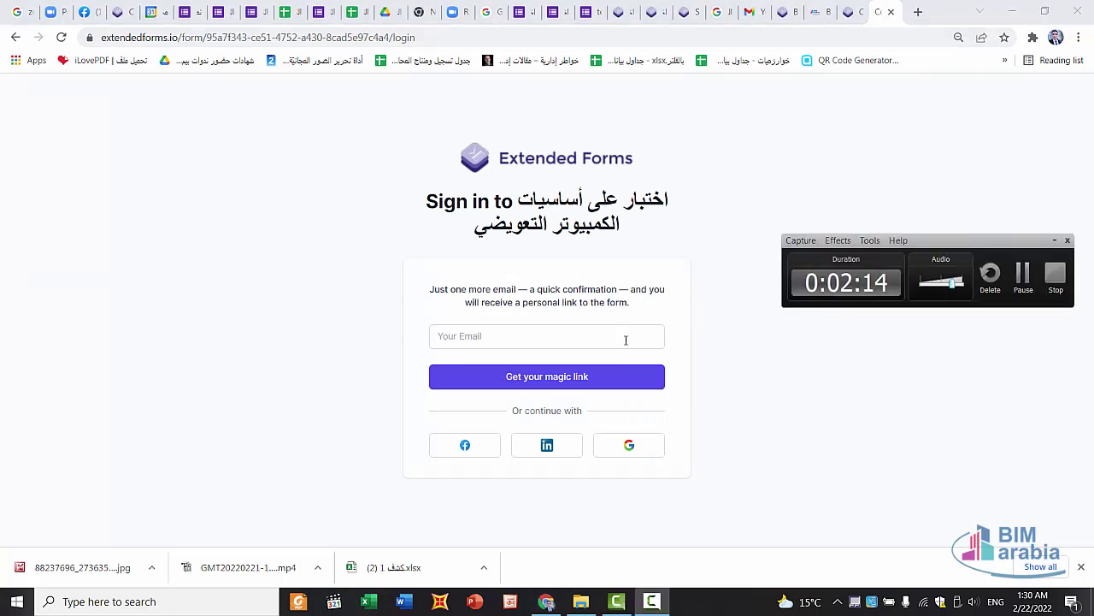
pyautogui.click(547, 339)
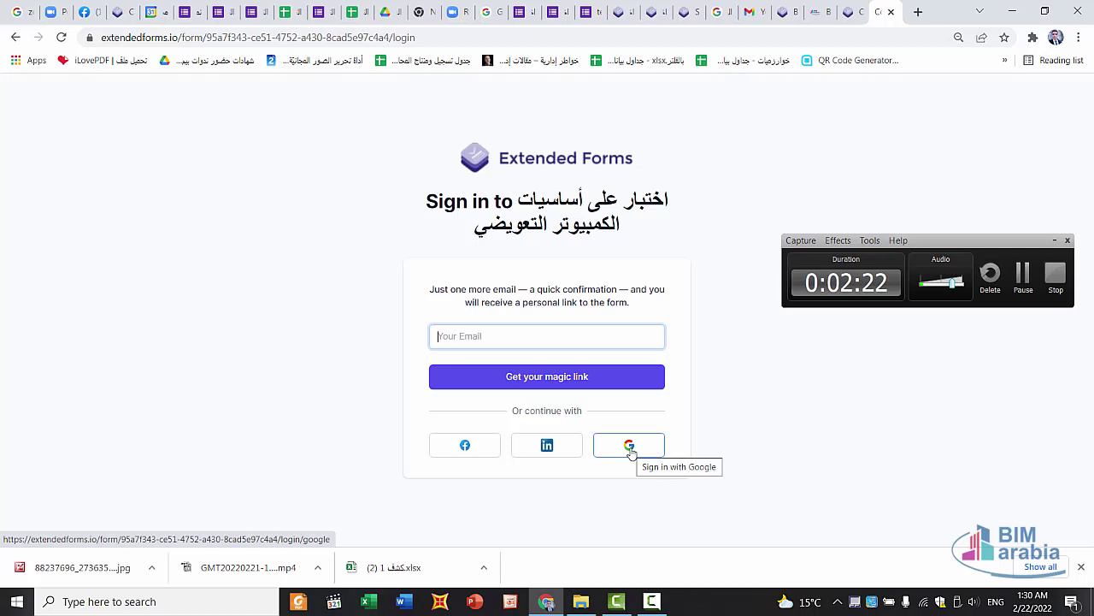
# Sign in through Google with another account, entering its e-mail address and password
pyautogui.click(630, 447)
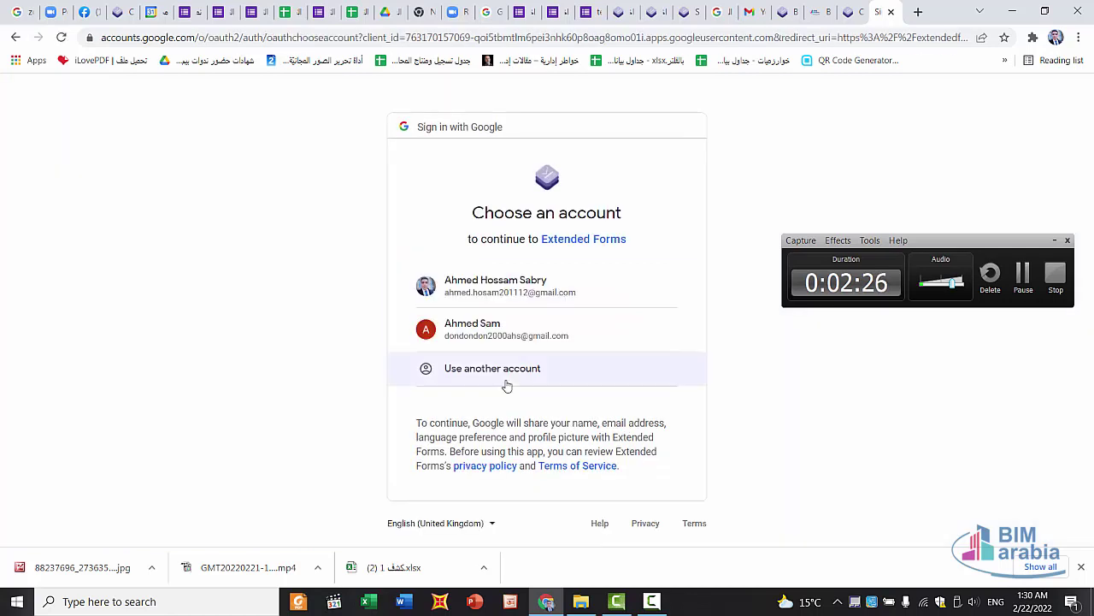
pyautogui.click(542, 381)
pyautogui.click(533, 374)
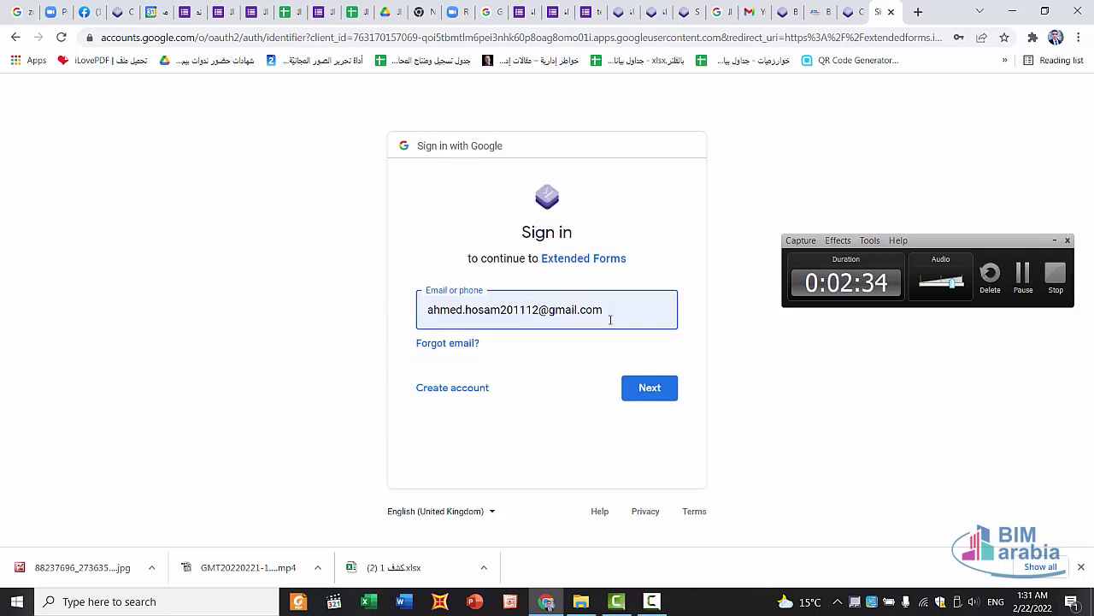
pyautogui.click(643, 392)
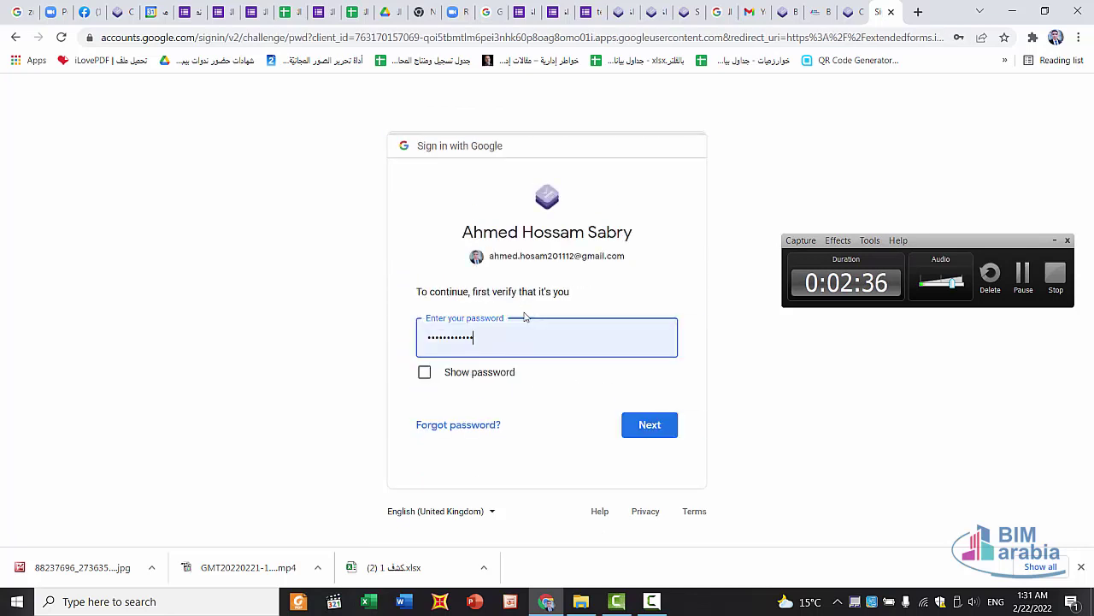
pyautogui.click(634, 425)
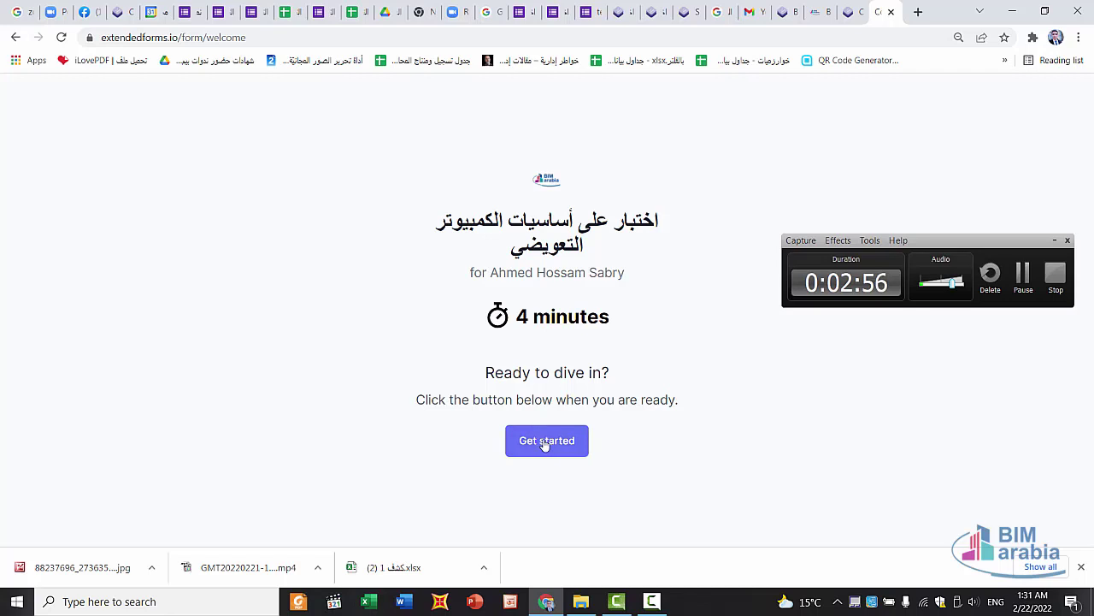
# Start the quiz and enter the confirmation e-mail address and number 1 on page one
pyautogui.click(550, 444)
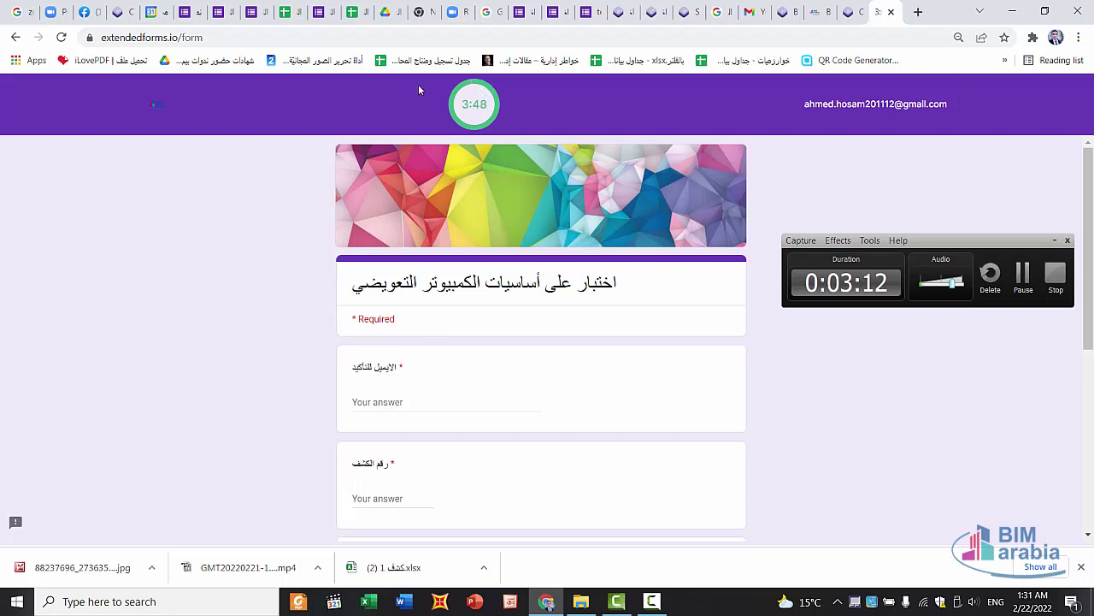
pyautogui.scroll(-1, 434, 335)
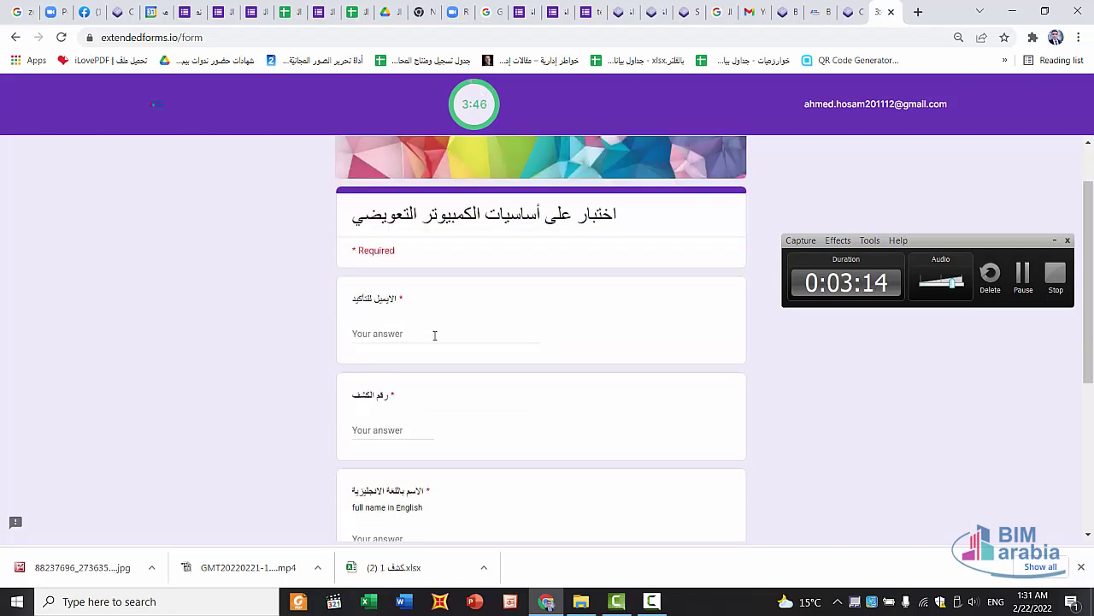
pyautogui.click(386, 333)
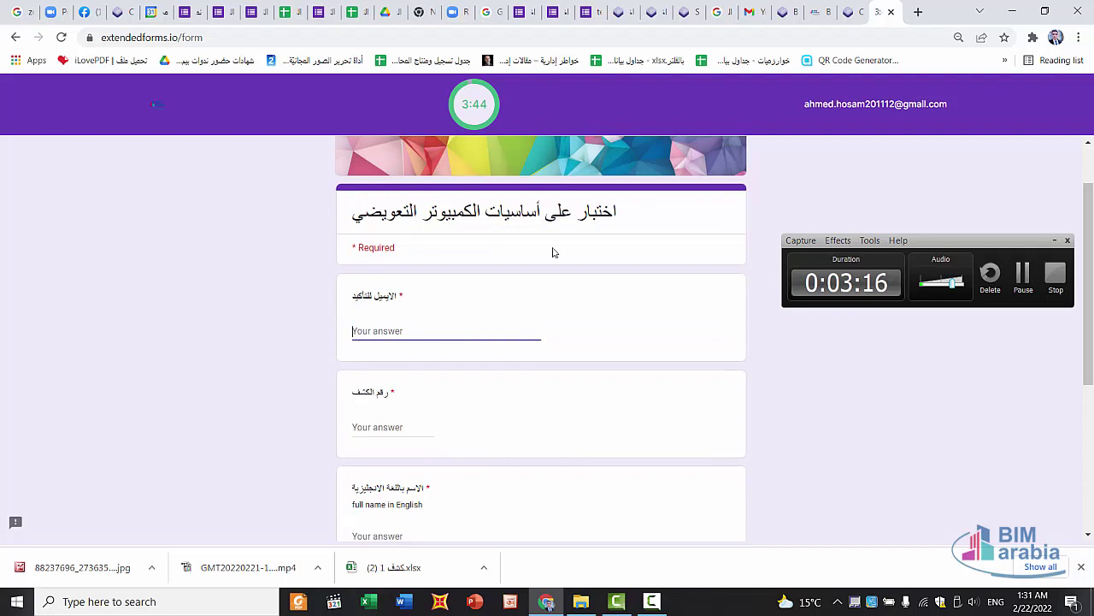
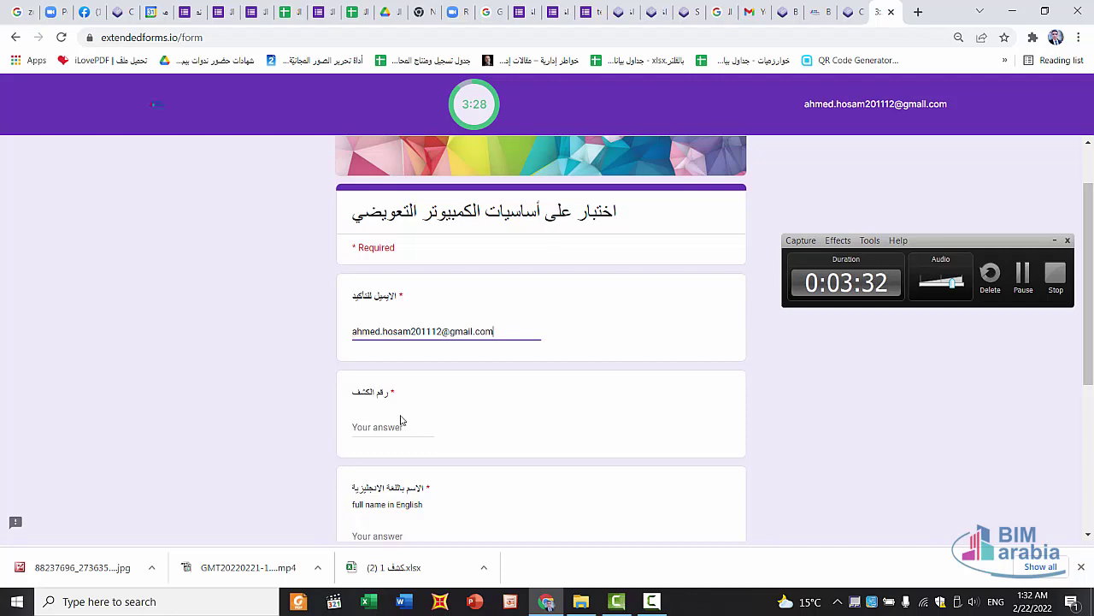
pyautogui.click(398, 425)
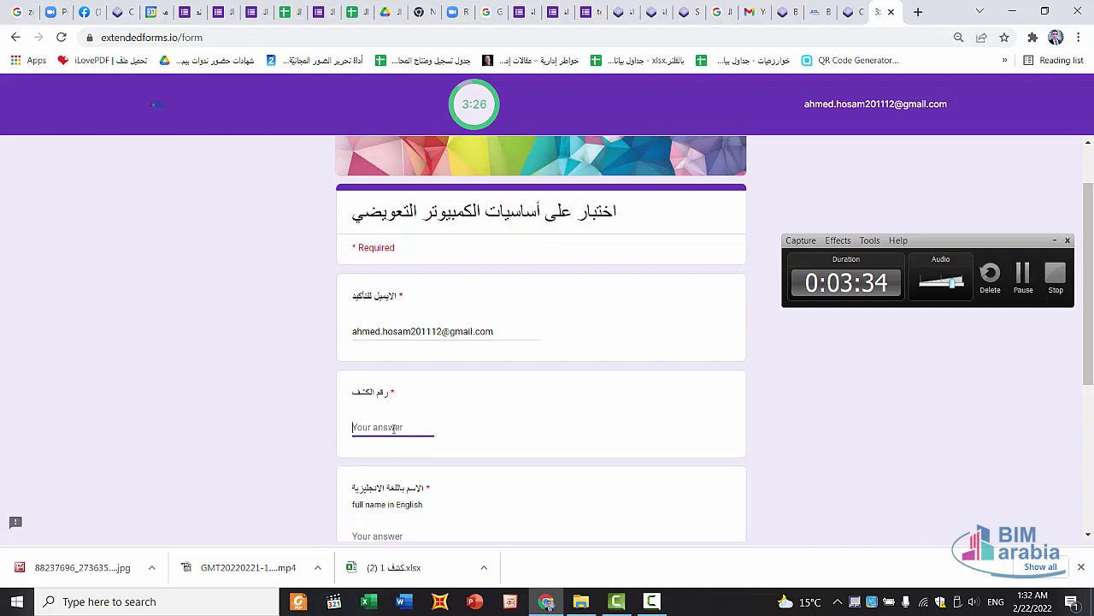
pyautogui.write('1')
# Enter the full name in English and set the test type to Training only
pyautogui.scroll(-2, 393, 411)
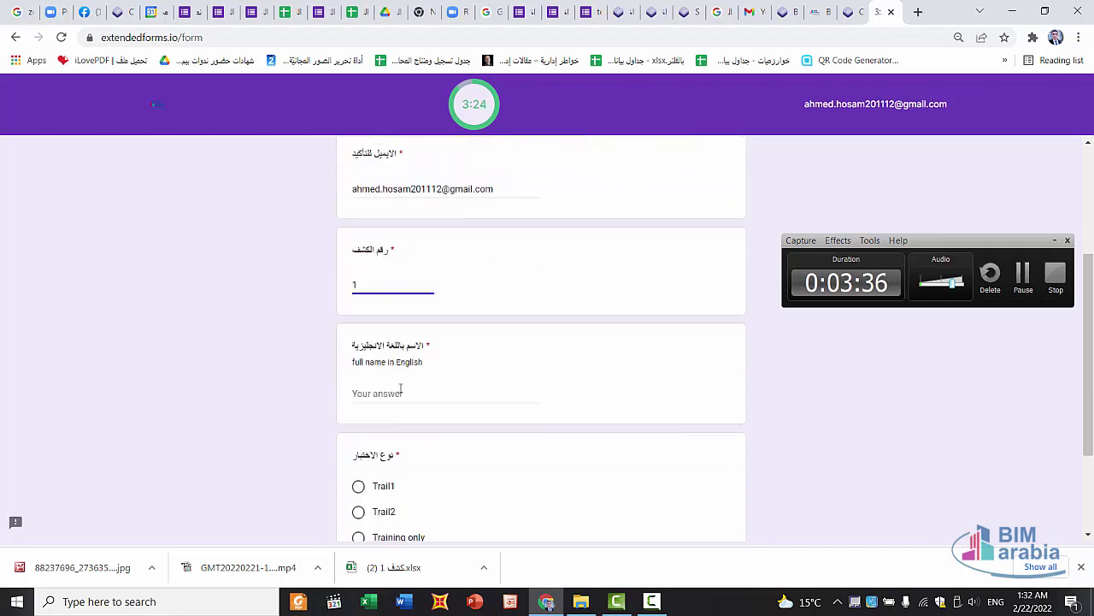
pyautogui.click(401, 390)
pyautogui.write('ah')
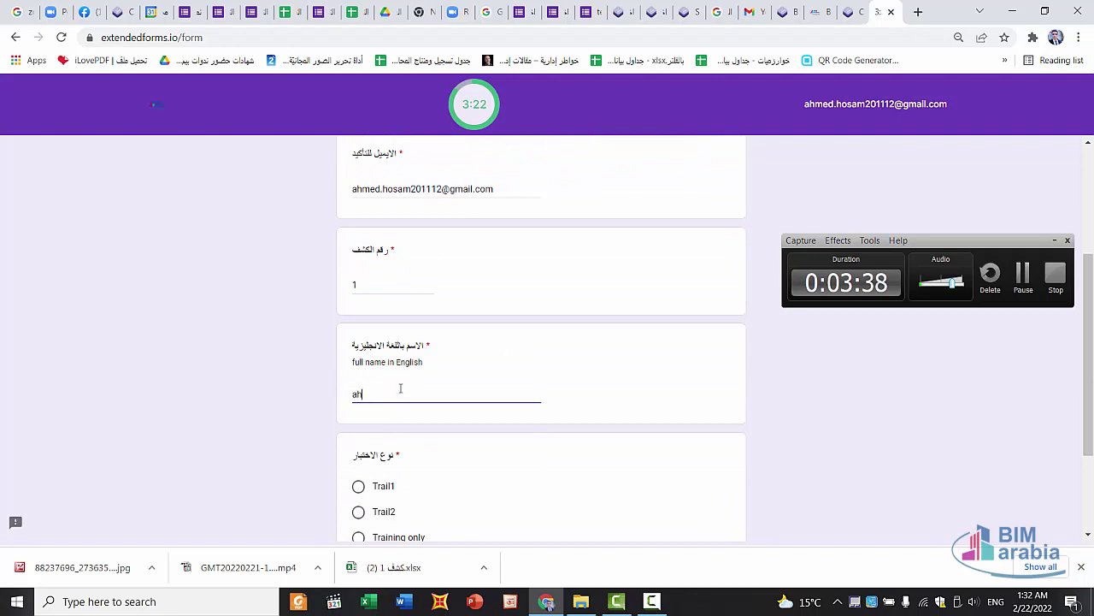
pyautogui.write('med')
pyautogui.scroll(-2, 425, 379)
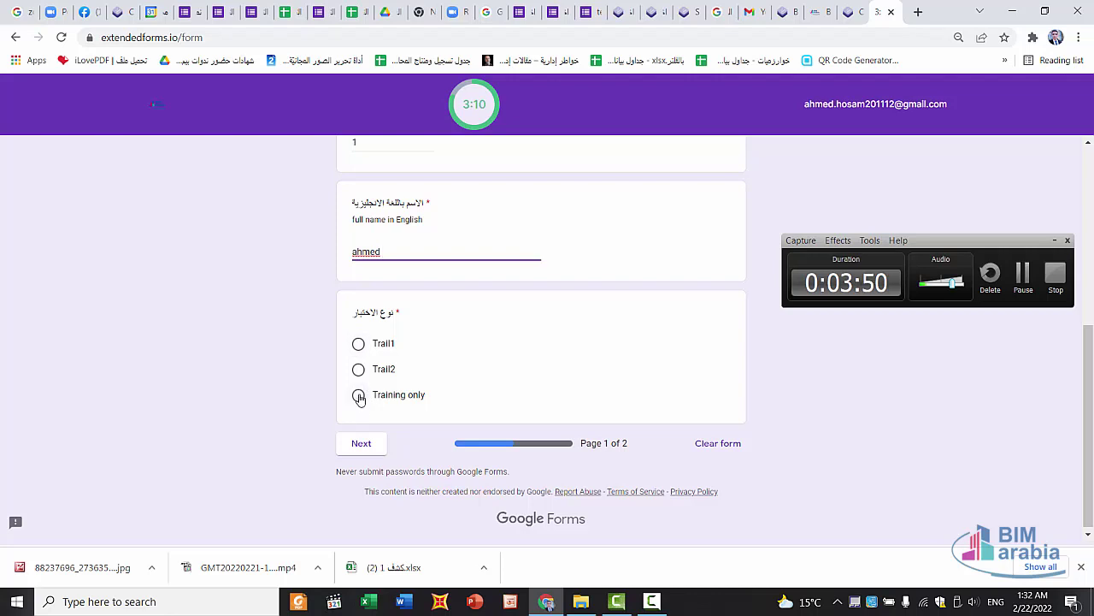
pyautogui.click(359, 346)
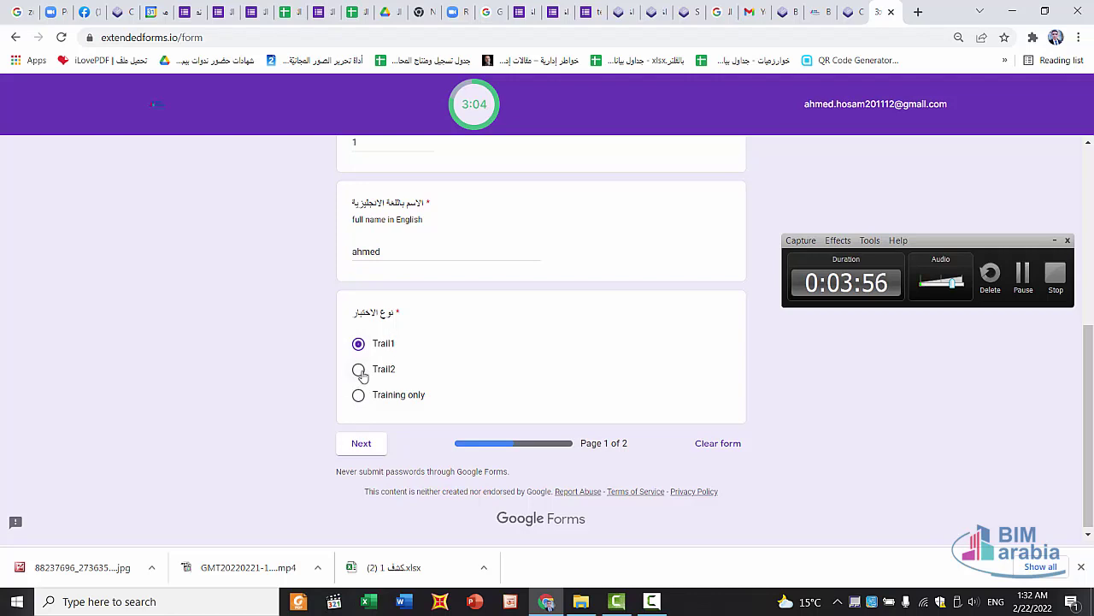
pyautogui.click(359, 370)
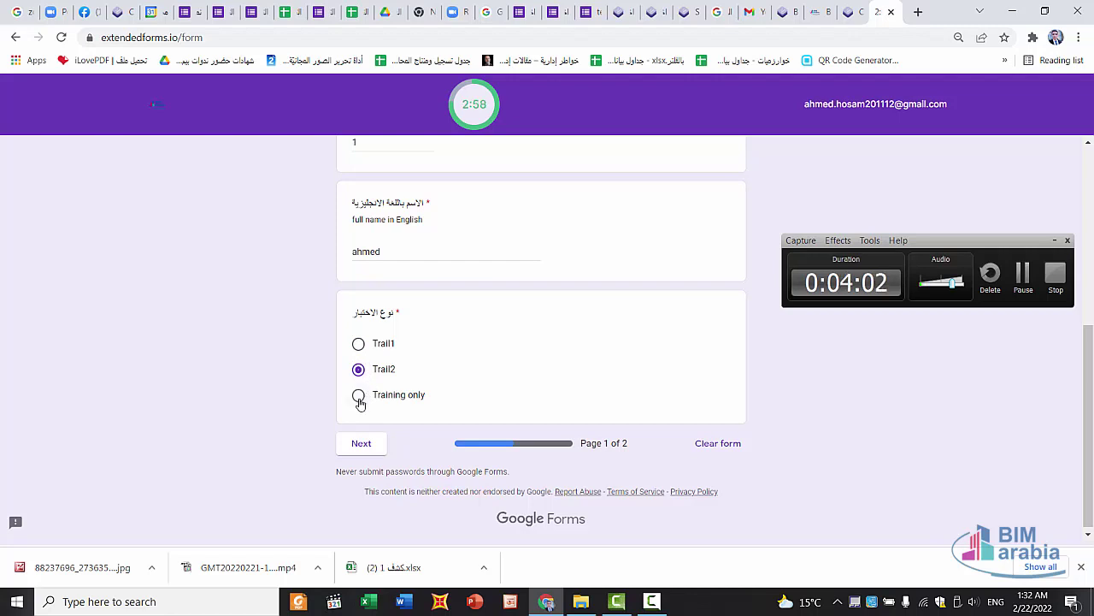
pyautogui.click(359, 399)
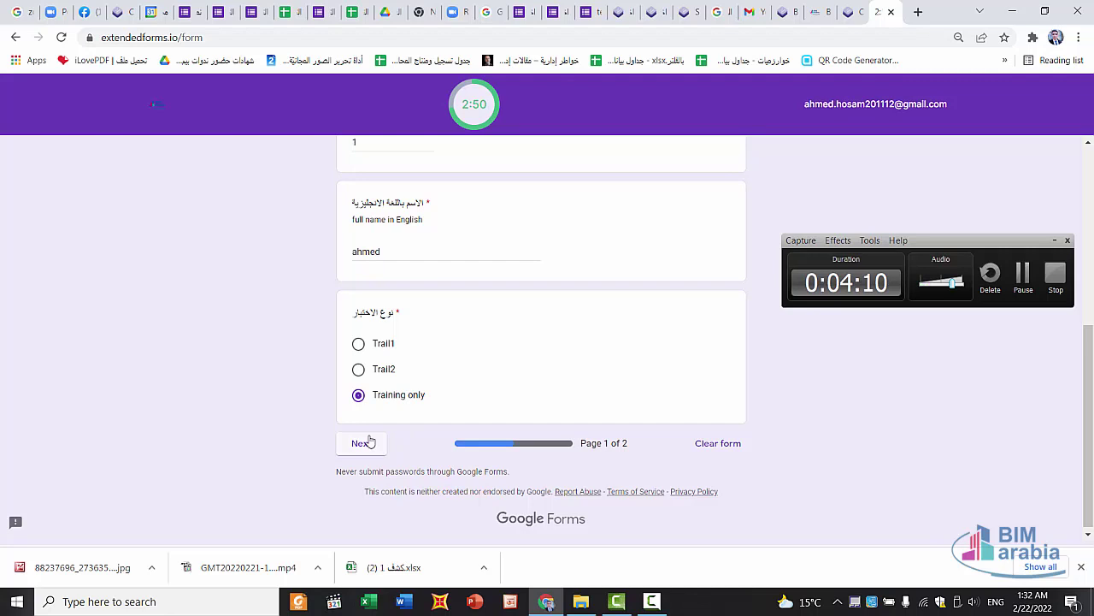
pyautogui.scroll(2, 474, 293)
pyautogui.scroll(1, 474, 294)
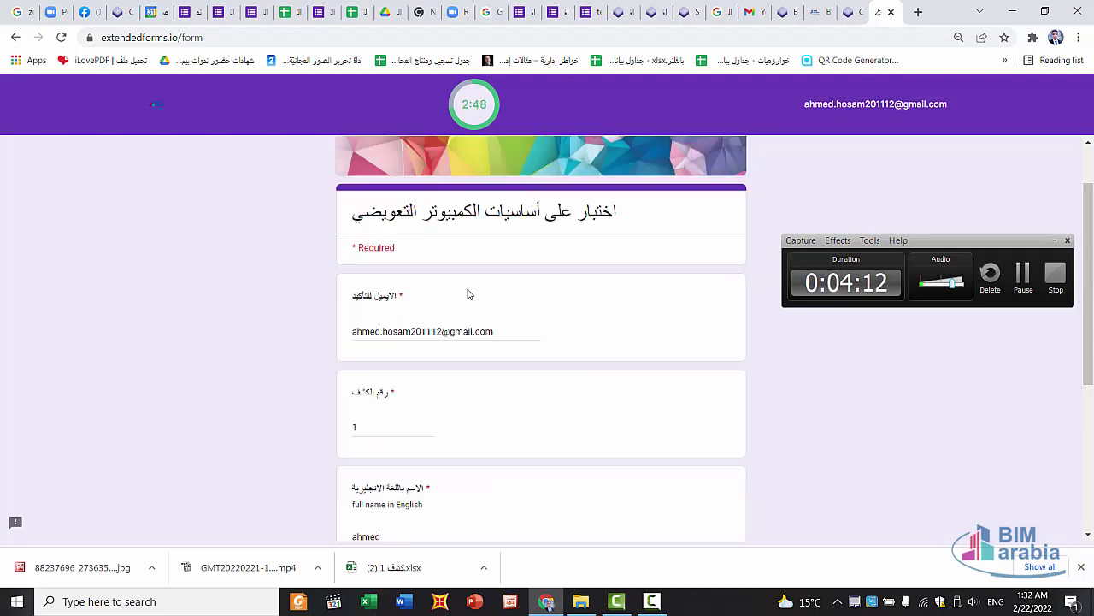
pyautogui.scroll(-3, 439, 385)
# Continue to the quiz's question page and look over the questions
pyautogui.click(361, 516)
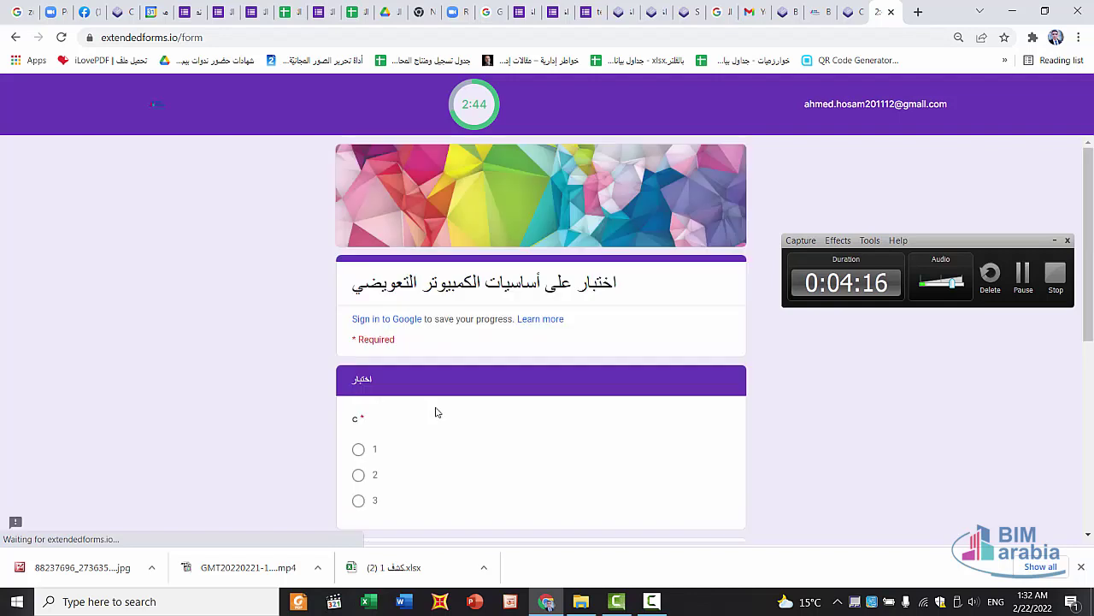
pyautogui.scroll(-1, 474, 313)
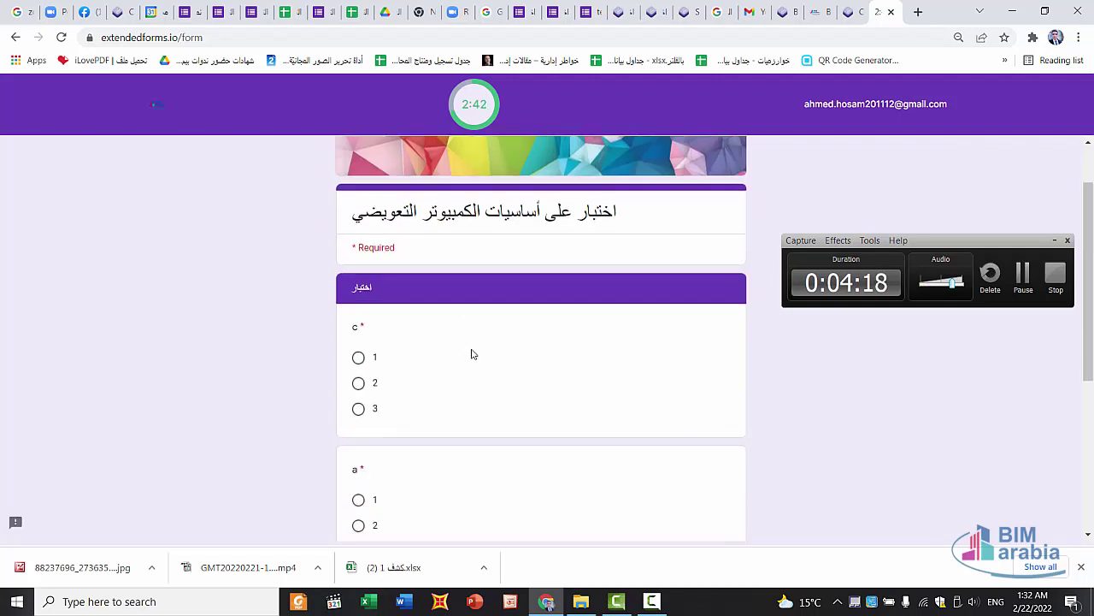
pyautogui.scroll(-1, 442, 281)
pyautogui.scroll(-1, 442, 281)
pyautogui.scroll(-2, 442, 282)
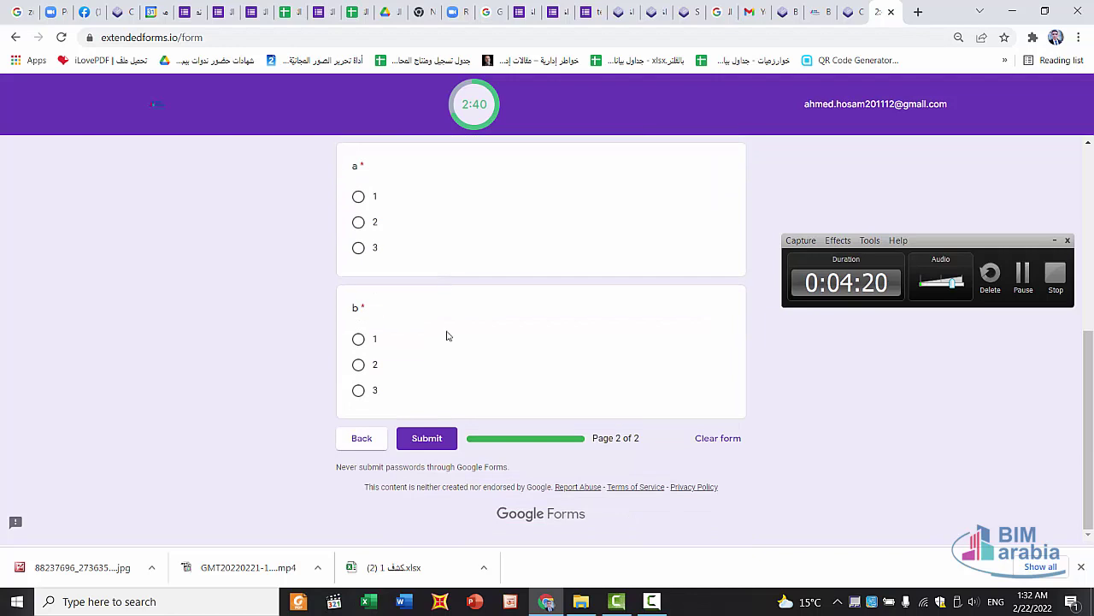
pyautogui.scroll(2, 446, 342)
pyautogui.scroll(1, 444, 350)
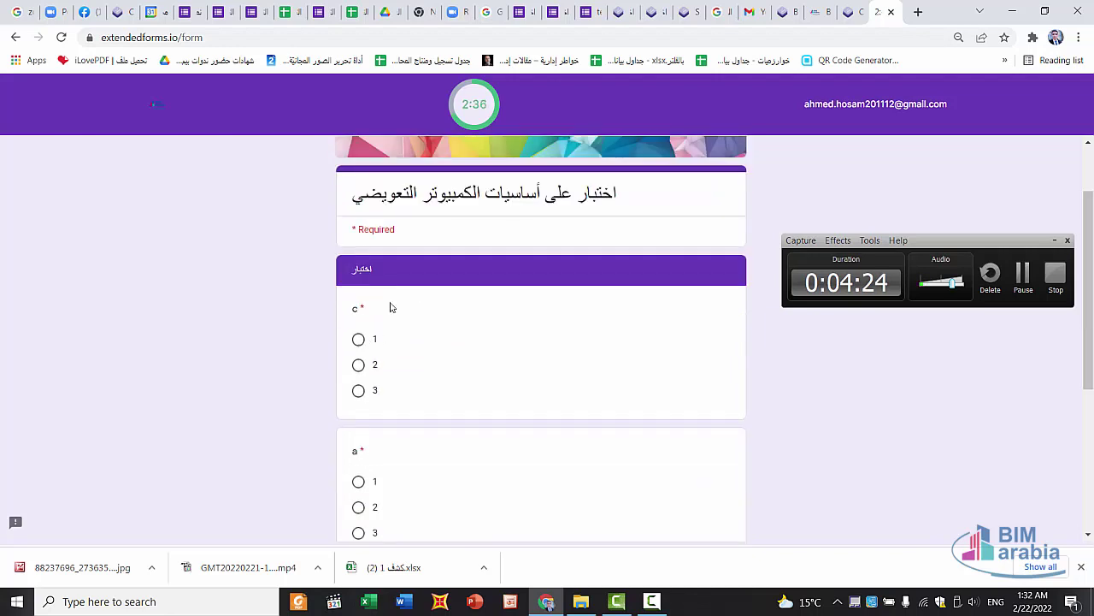
pyautogui.scroll(-1, 459, 303)
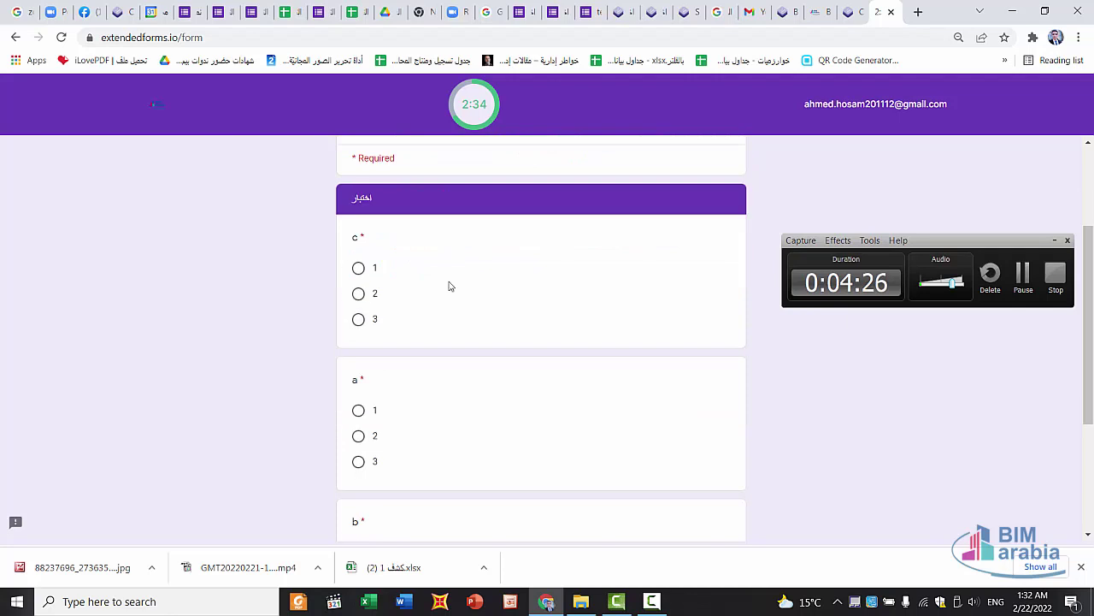
# Answer questions c and a with option 1 and b with option 2, then submit
pyautogui.click(358, 268)
pyautogui.scroll(-1, 362, 331)
pyautogui.click(358, 338)
pyautogui.scroll(-2, 359, 342)
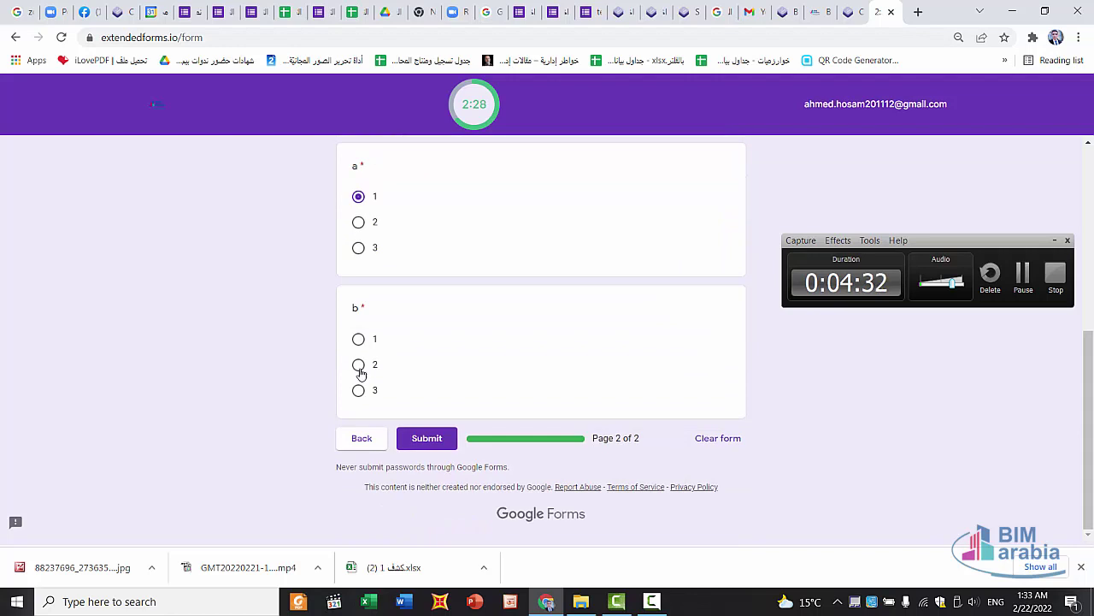
pyautogui.click(358, 365)
pyautogui.scroll(1, 371, 337)
pyautogui.scroll(2, 391, 269)
pyautogui.scroll(-1, 387, 299)
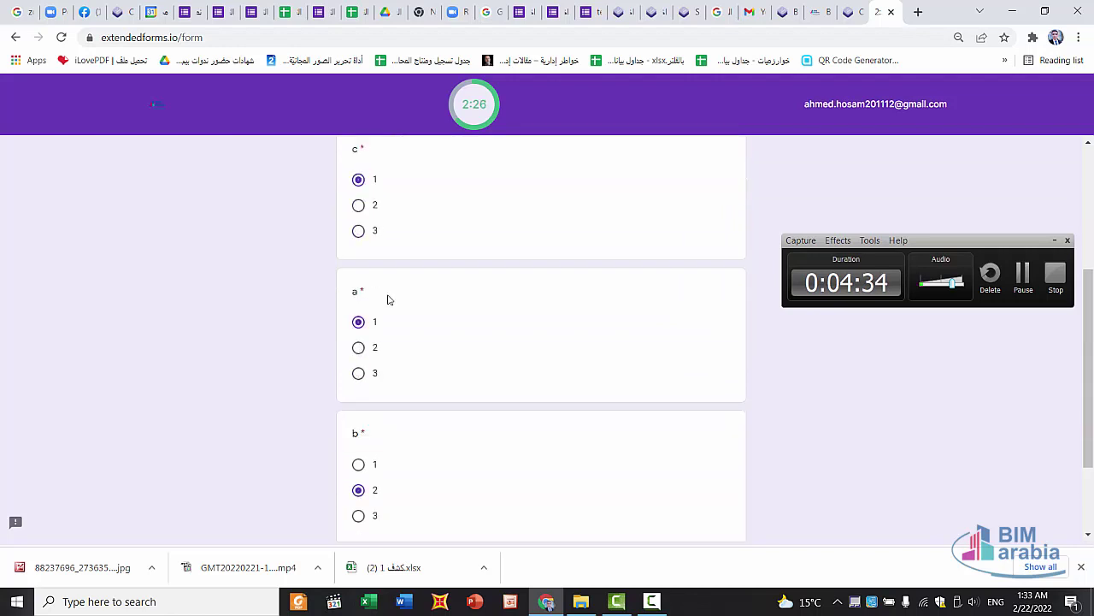
pyautogui.scroll(-1, 388, 300)
pyautogui.scroll(1, 368, 219)
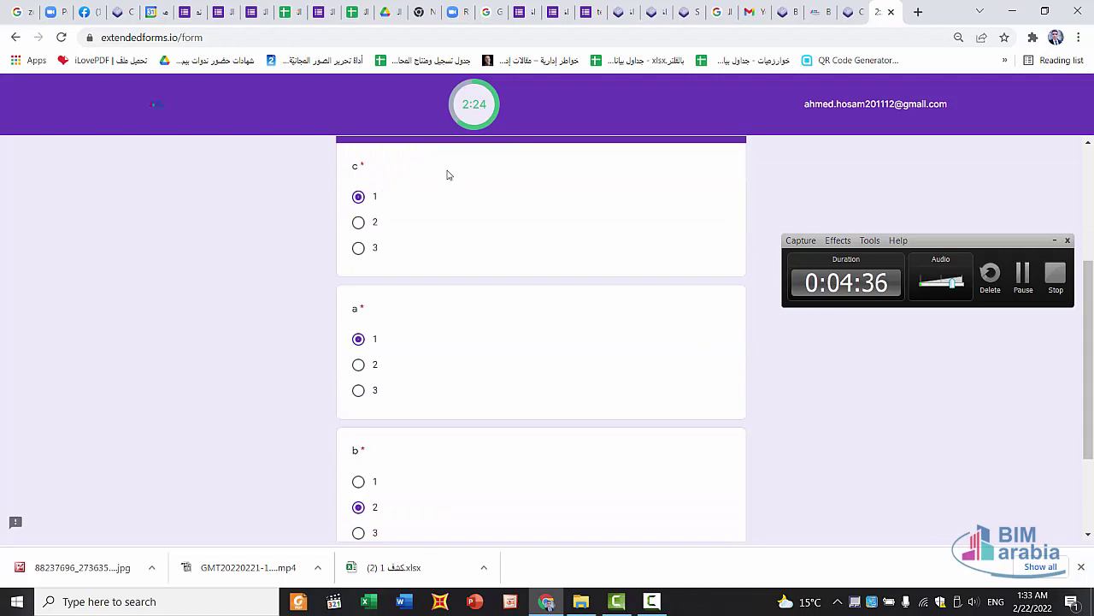
pyautogui.scroll(-1, 368, 270)
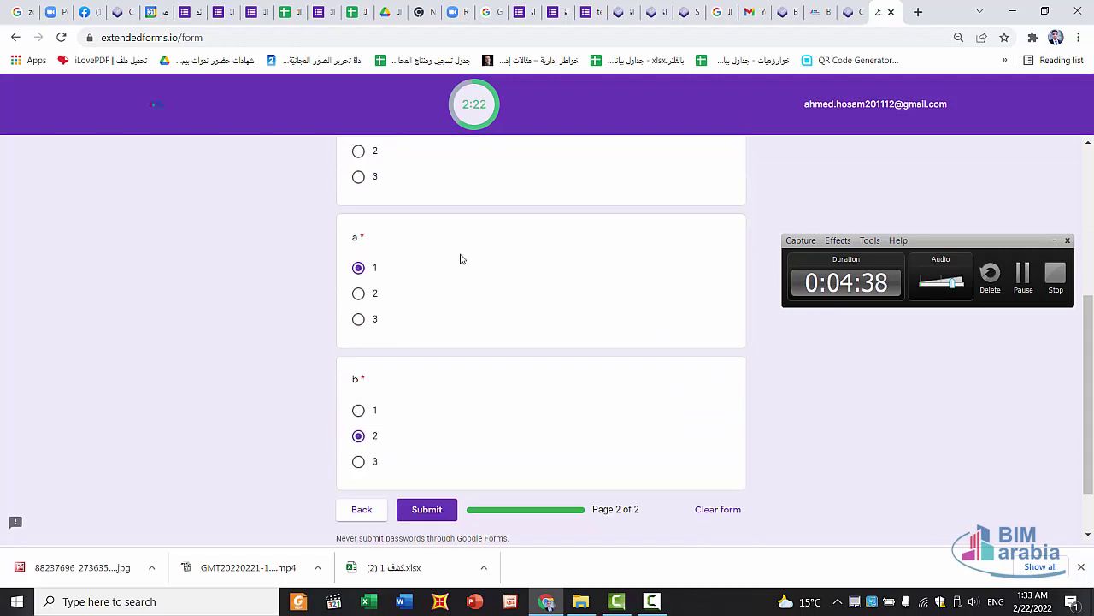
pyautogui.click(424, 509)
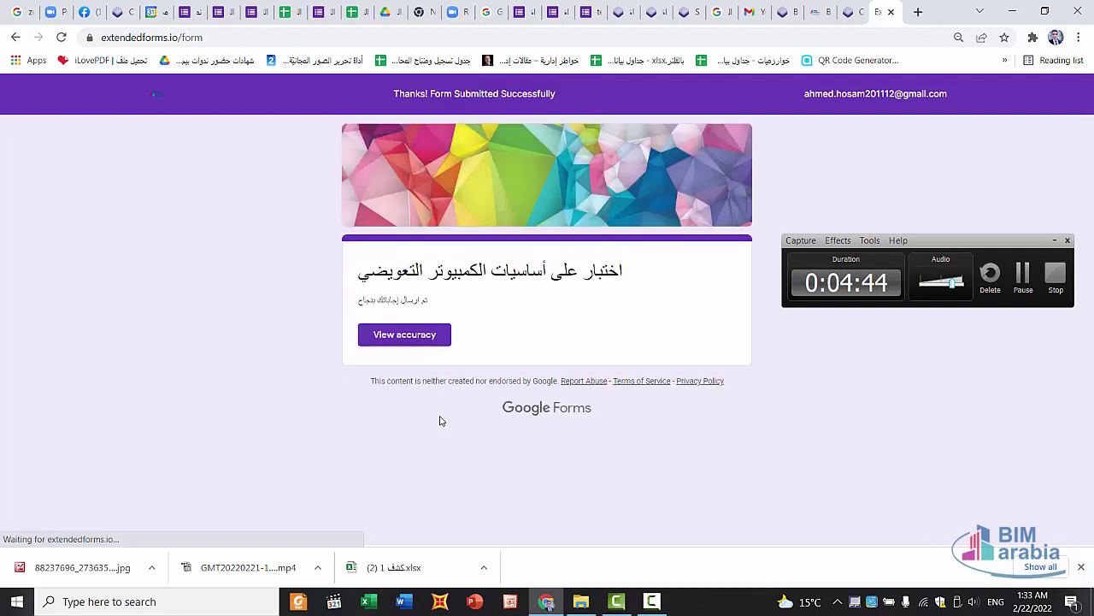
# Open View accuracy and review the score page showing Training only and answers c=1, a=1, b=2
pyautogui.click(420, 341)
pyautogui.scroll(-1, 416, 335)
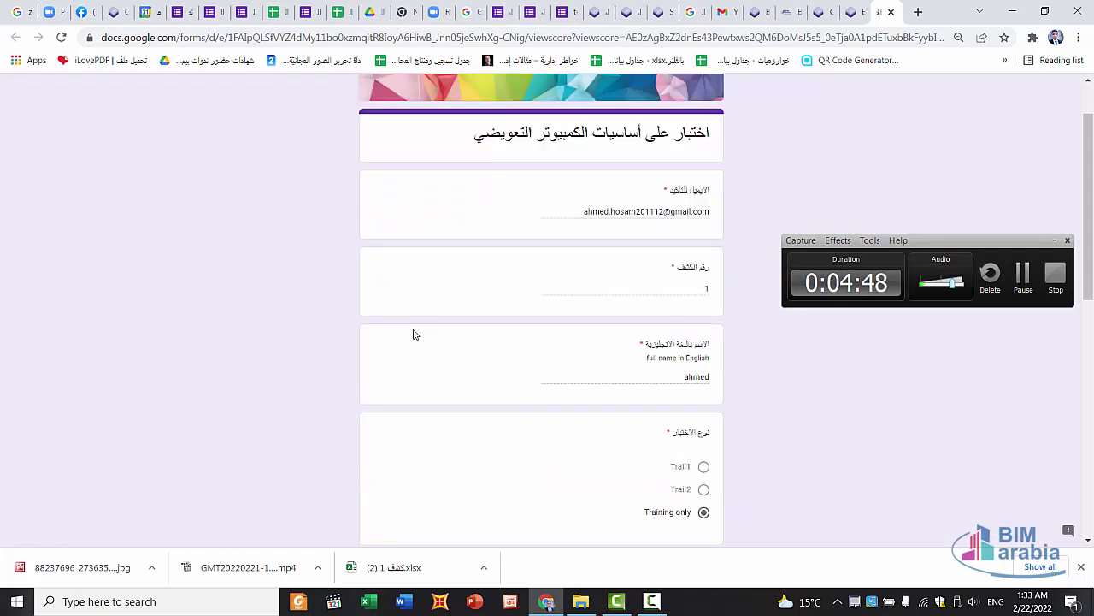
pyautogui.scroll(-2, 415, 333)
pyautogui.scroll(-1, 416, 333)
pyautogui.scroll(-1, 415, 333)
pyautogui.scroll(-2, 427, 332)
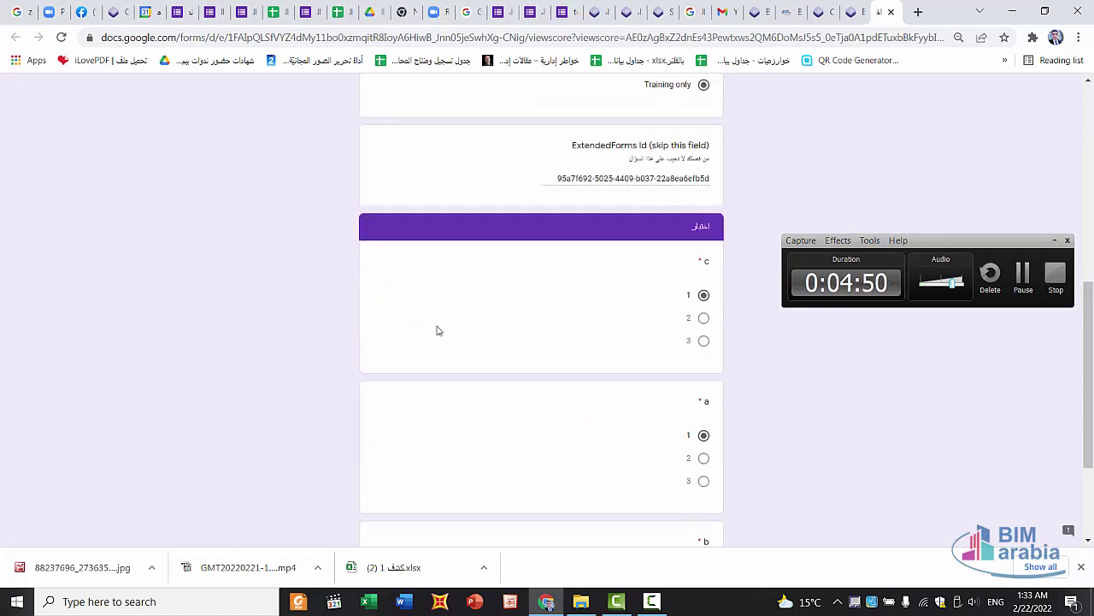
pyautogui.scroll(-2, 438, 331)
pyautogui.scroll(1, 439, 331)
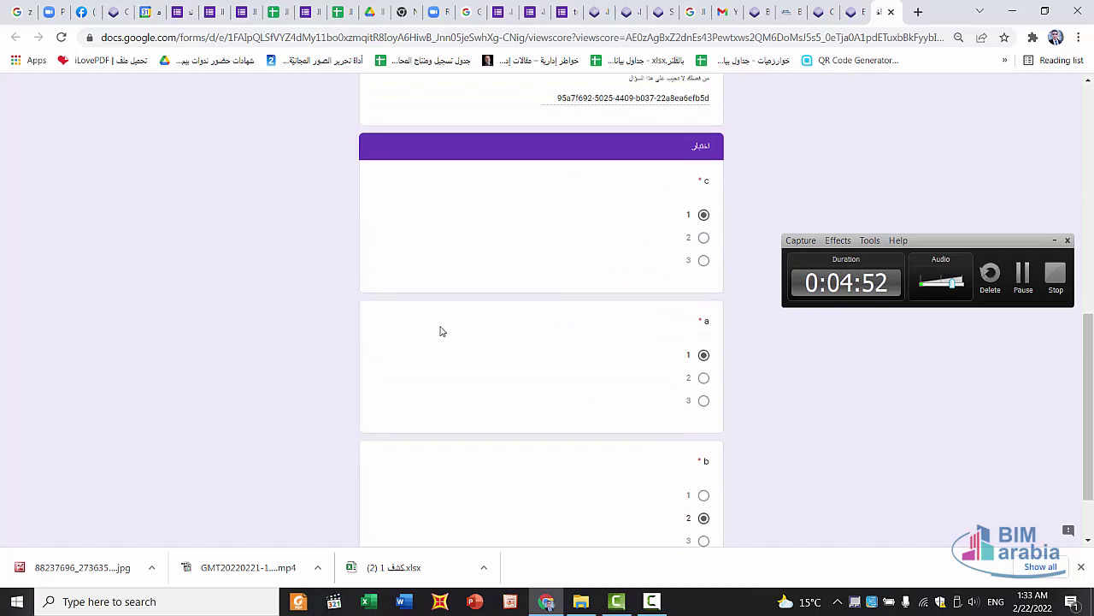
pyautogui.scroll(2, 441, 331)
pyautogui.scroll(2, 441, 331)
pyautogui.scroll(3, 441, 331)
pyautogui.scroll(-2, 441, 331)
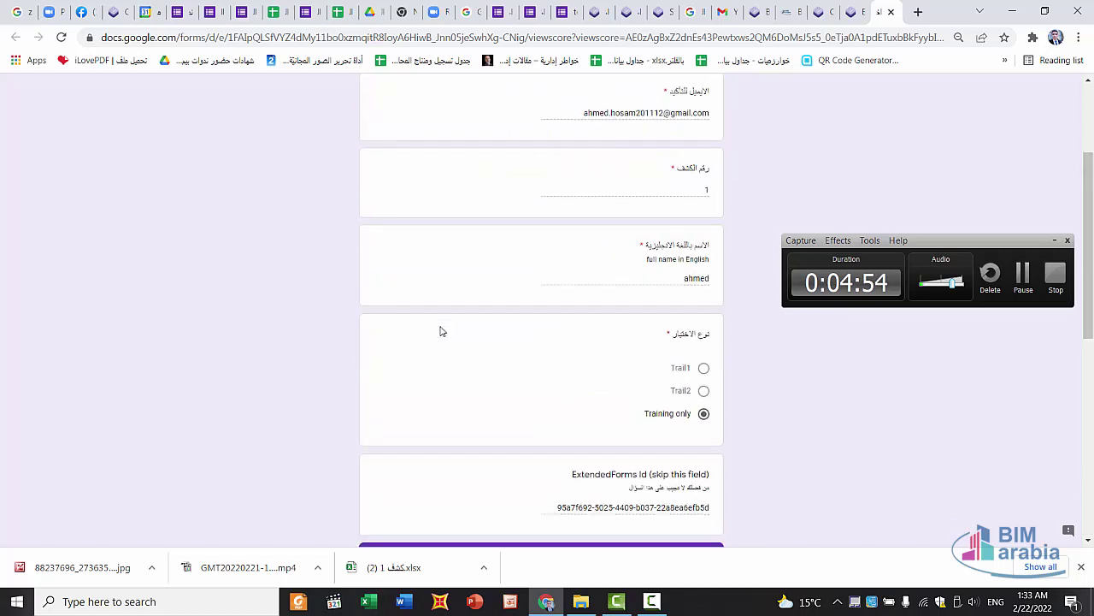
pyautogui.scroll(-1, 441, 331)
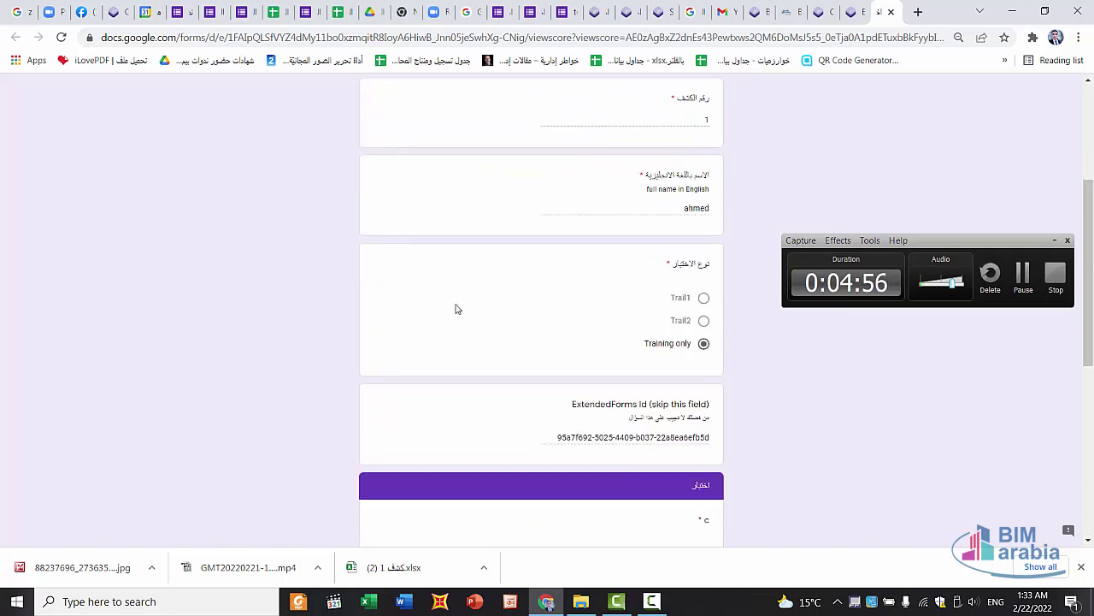
pyautogui.scroll(3, 456, 308)
pyautogui.scroll(-8, 456, 308)
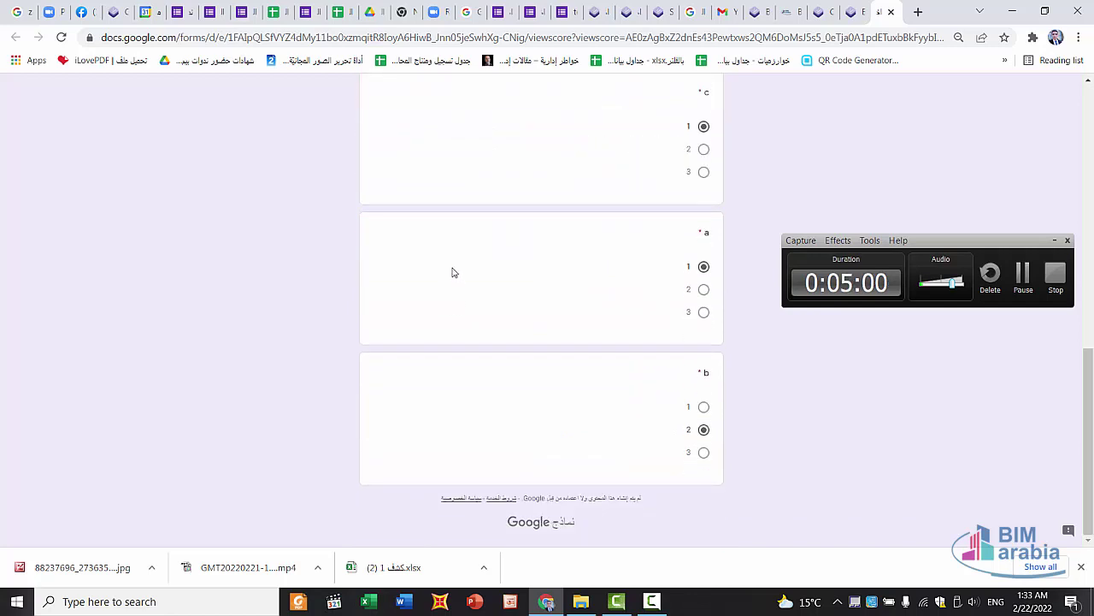
pyautogui.scroll(5, 454, 272)
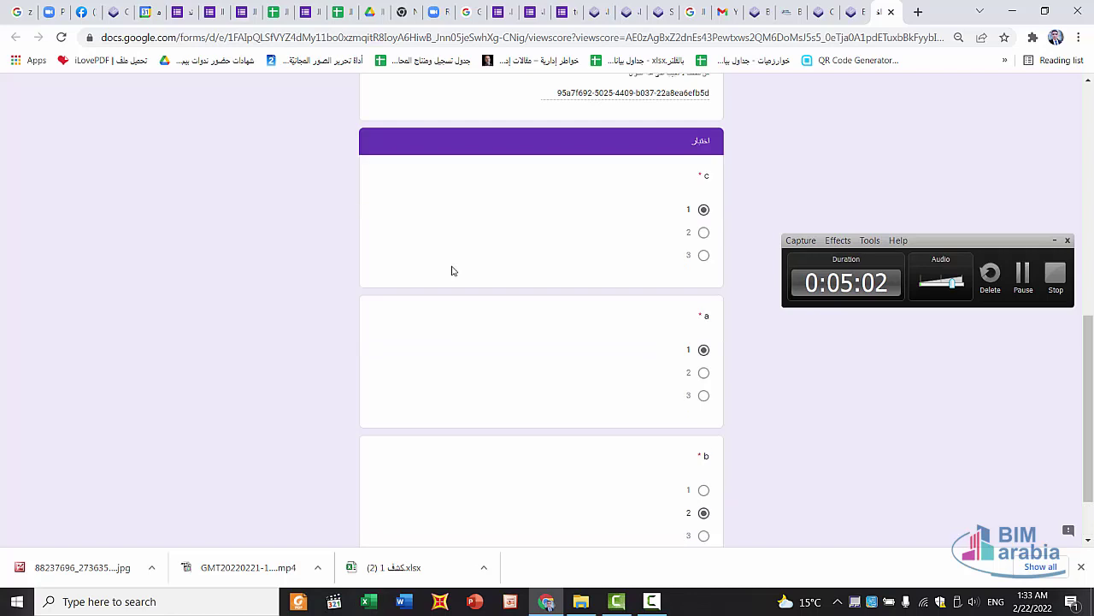
pyautogui.scroll(5, 453, 271)
pyautogui.scroll(3, 453, 271)
pyautogui.scroll(-2, 453, 271)
pyautogui.scroll(-5, 453, 271)
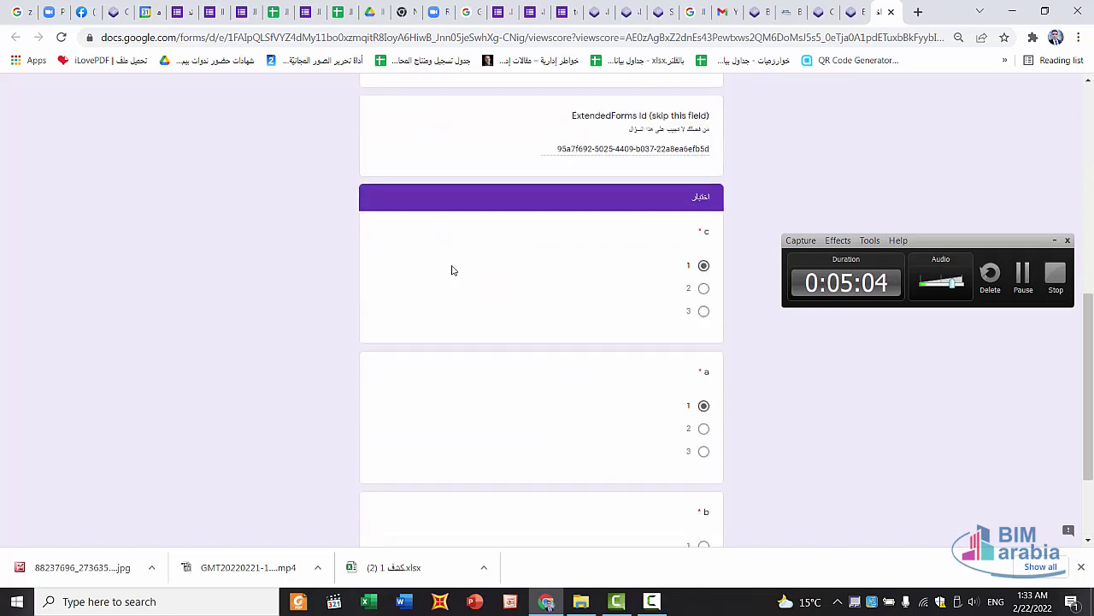
pyautogui.scroll(-4, 454, 271)
pyautogui.scroll(4, 454, 270)
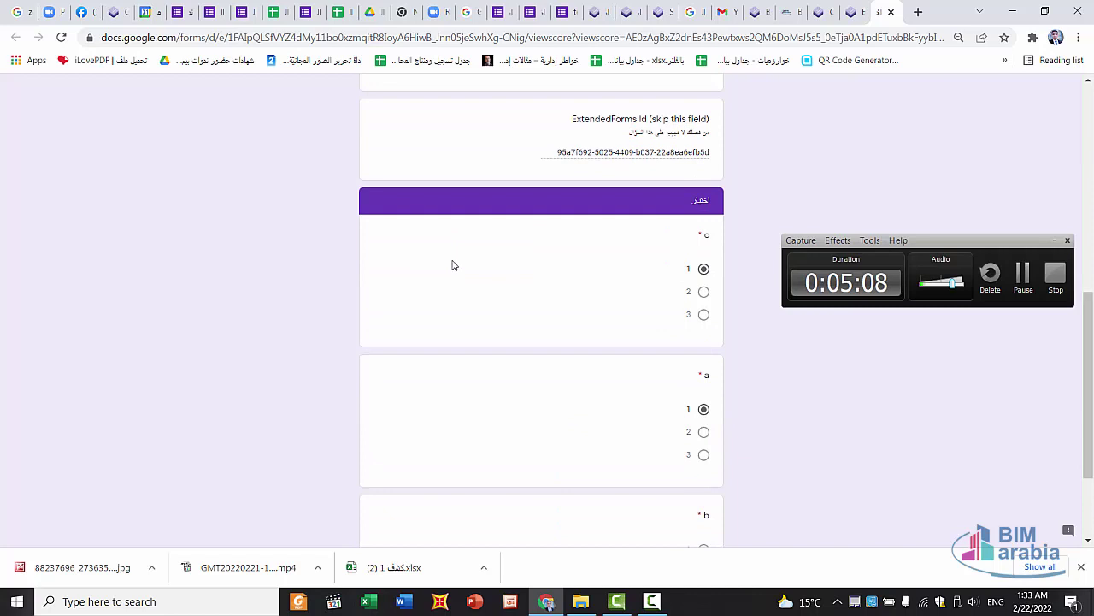
pyautogui.scroll(-2, 454, 263)
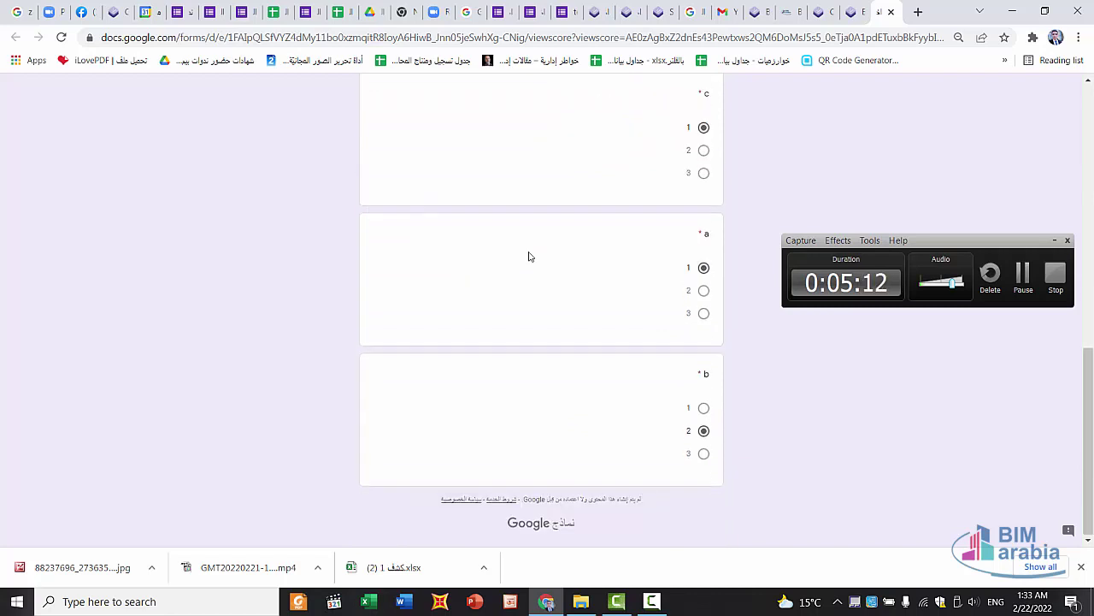
pyautogui.scroll(3, 528, 254)
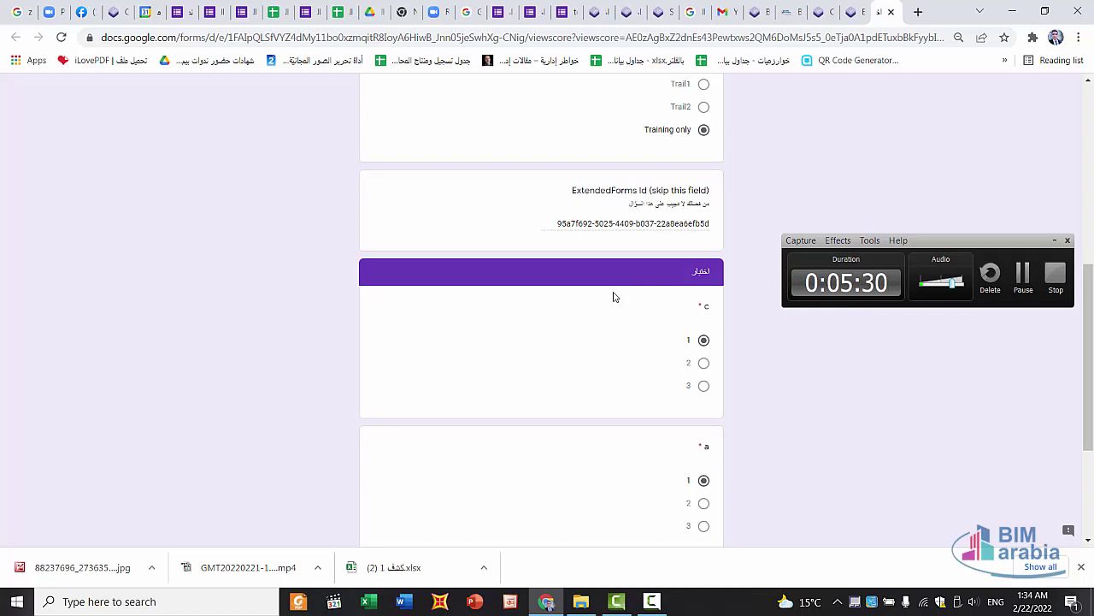
pyautogui.scroll(-1, 613, 296)
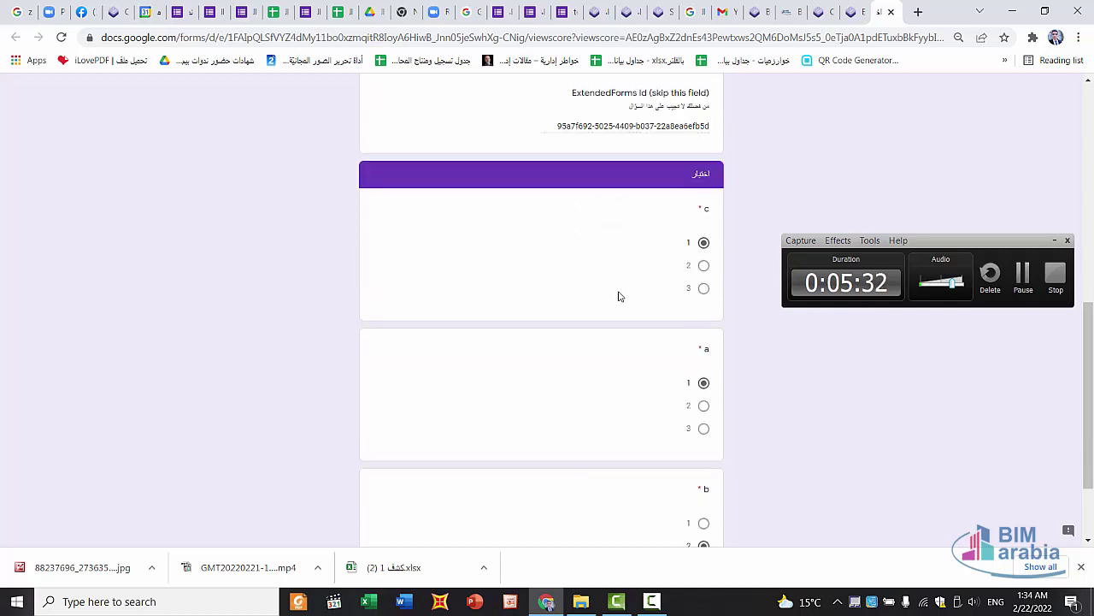
pyautogui.scroll(-2, 616, 296)
pyautogui.scroll(1, 619, 297)
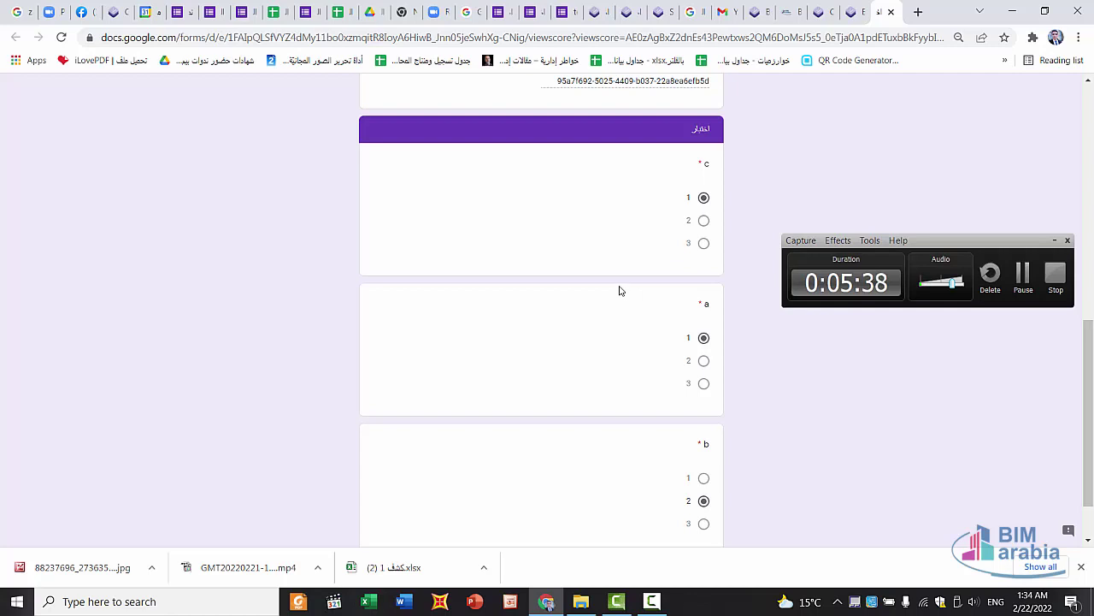
# Snip the area with answers c, a and b and save it as a PNG on the Desktop
pyautogui.press('super+shift+s')
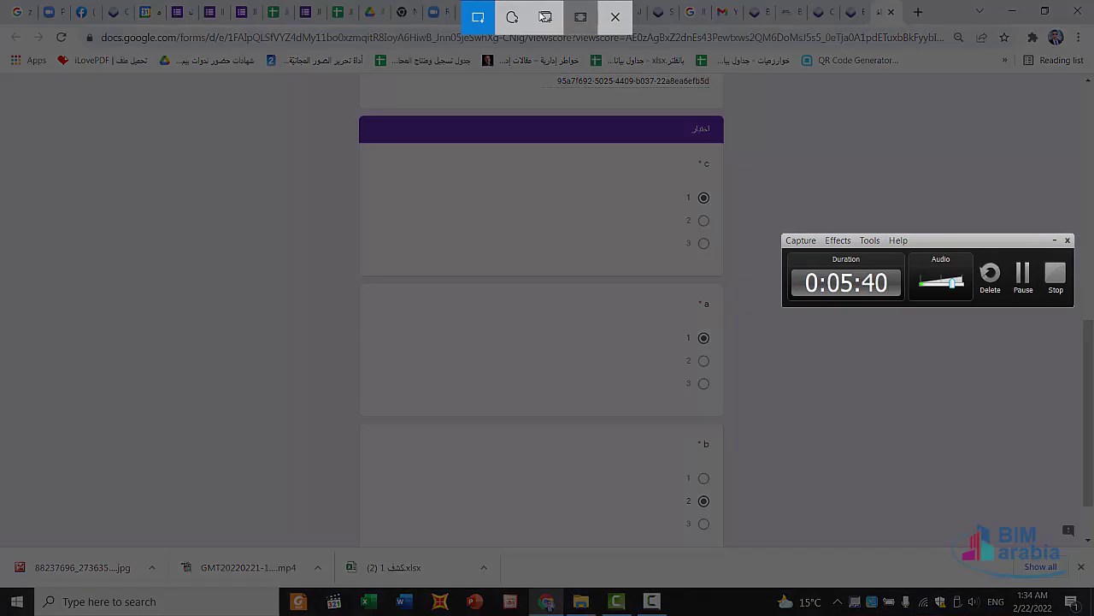
pyautogui.moveTo(363, 112); pyautogui.dragTo(722, 551)
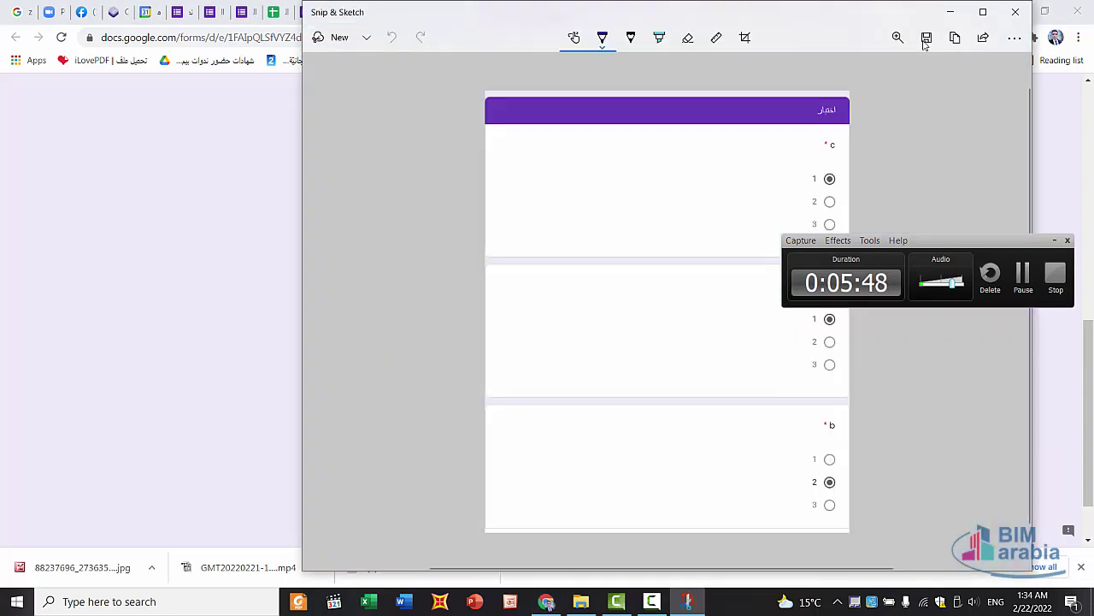
pyautogui.click(926, 38)
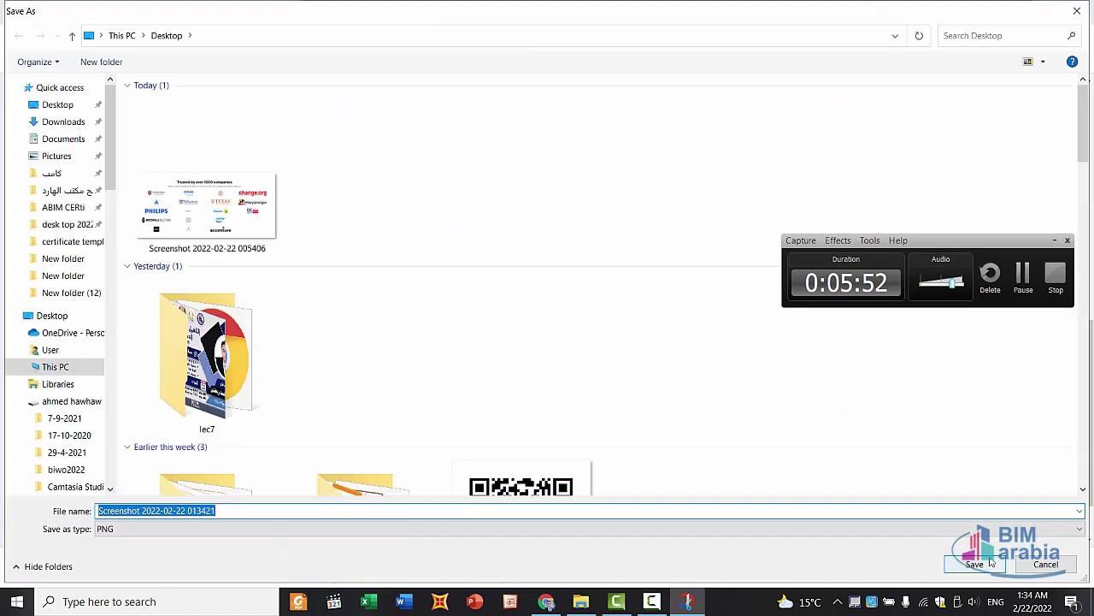
pyautogui.click(991, 563)
# Close Snip & Sketch and return to the submission confirmation page
pyautogui.click(1015, 12)
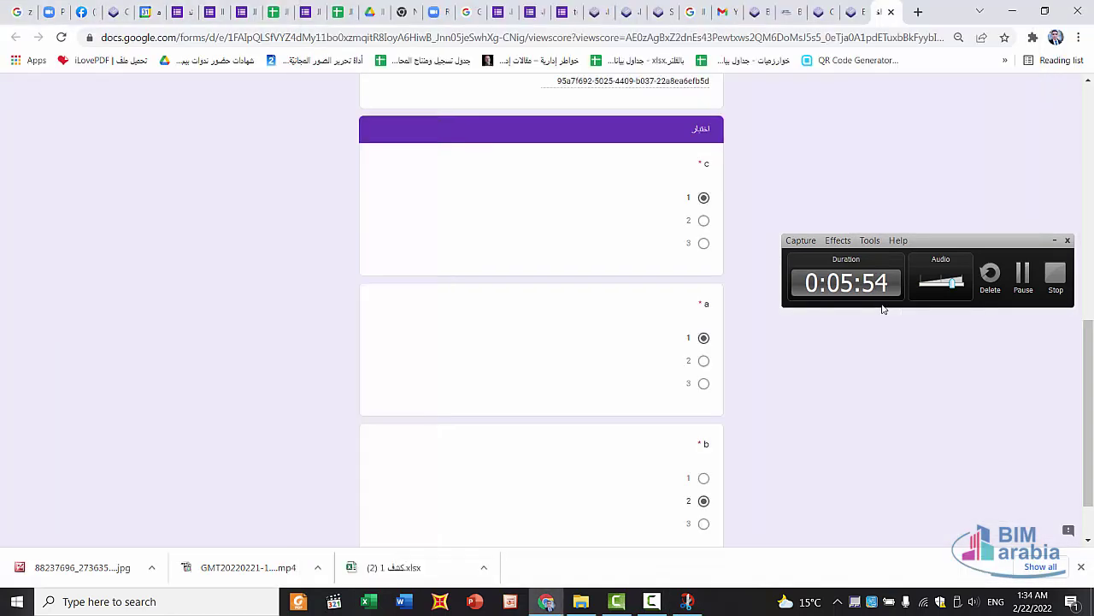
pyautogui.scroll(1, 637, 213)
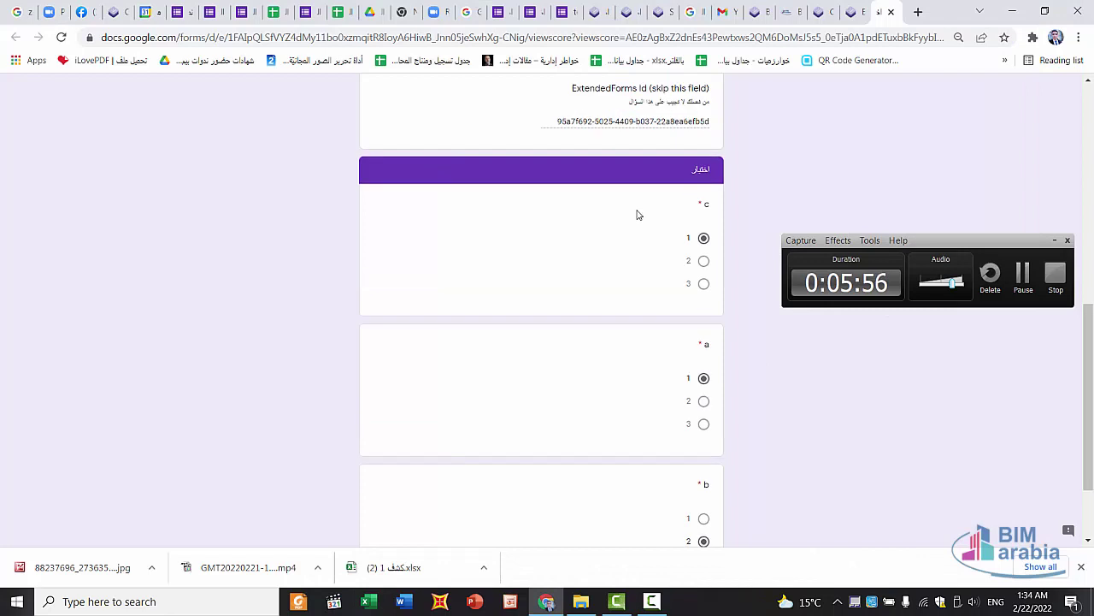
pyautogui.scroll(5, 637, 213)
pyautogui.scroll(5, 637, 213)
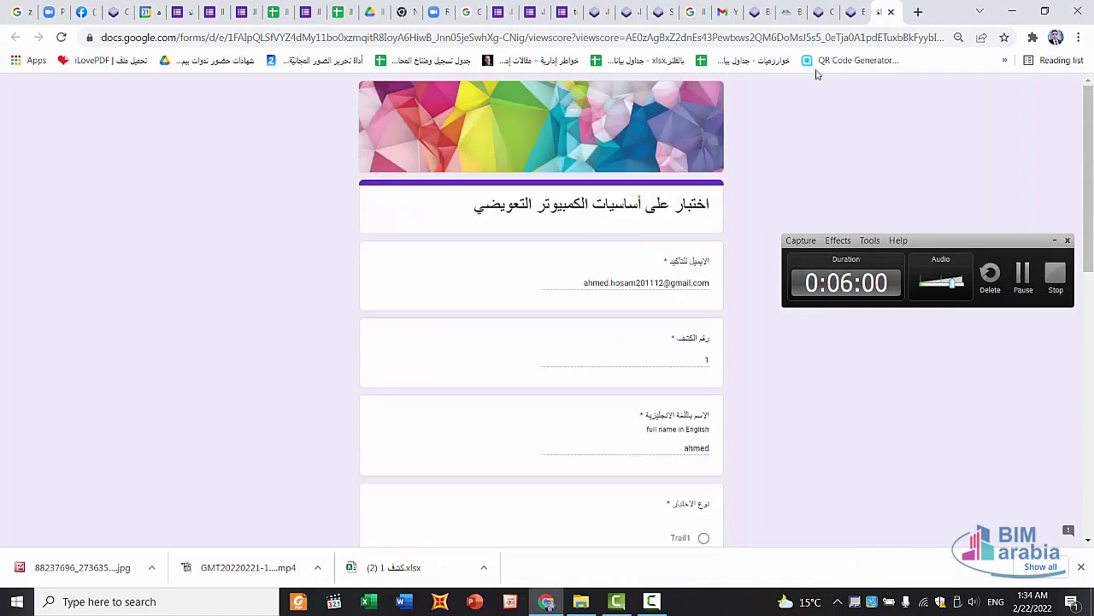
pyautogui.click(862, 11)
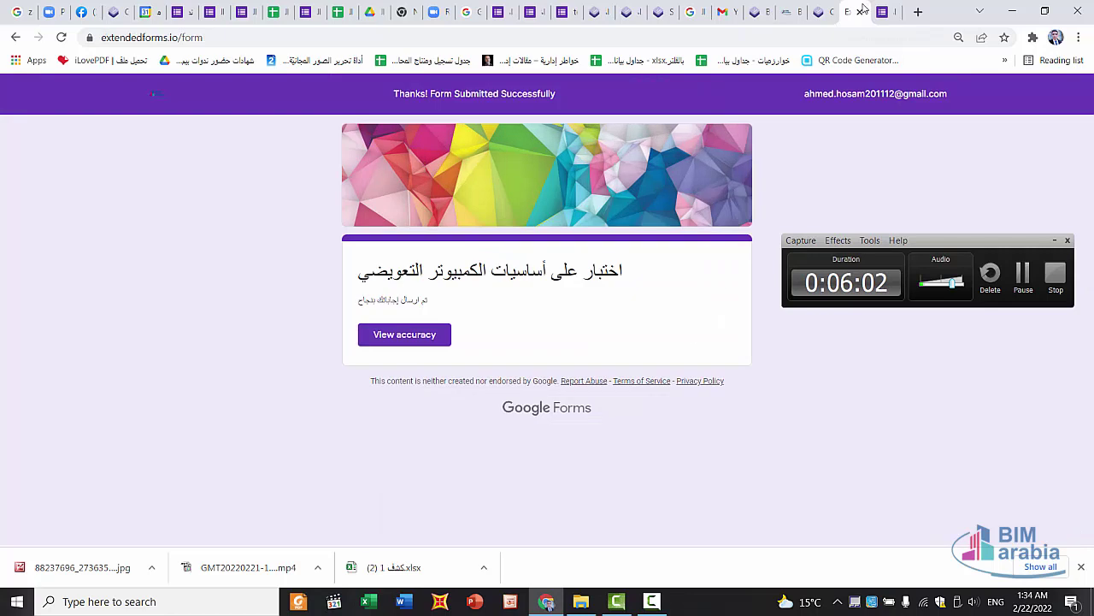
# Load the Extended Forms login link in a new tab and sign in with the first Google account
pyautogui.click(919, 15)
pyautogui.click(890, 35)
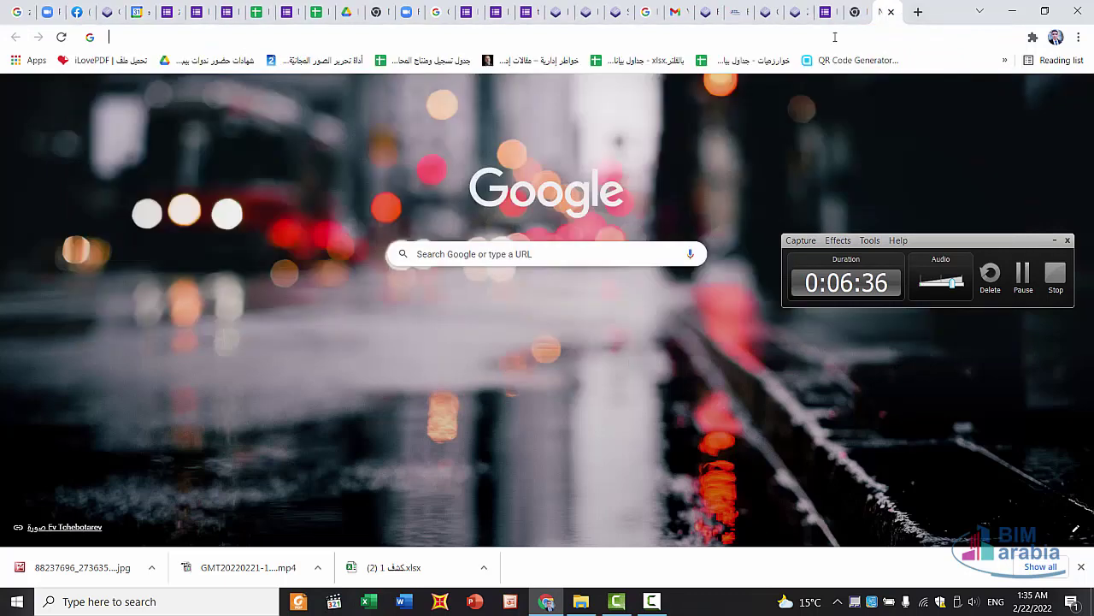
pyautogui.click(835, 35)
pyautogui.write('https://extendedforms.io/form/95a7f343-ce51-4752-a430-8cad5e97c4a4/login')
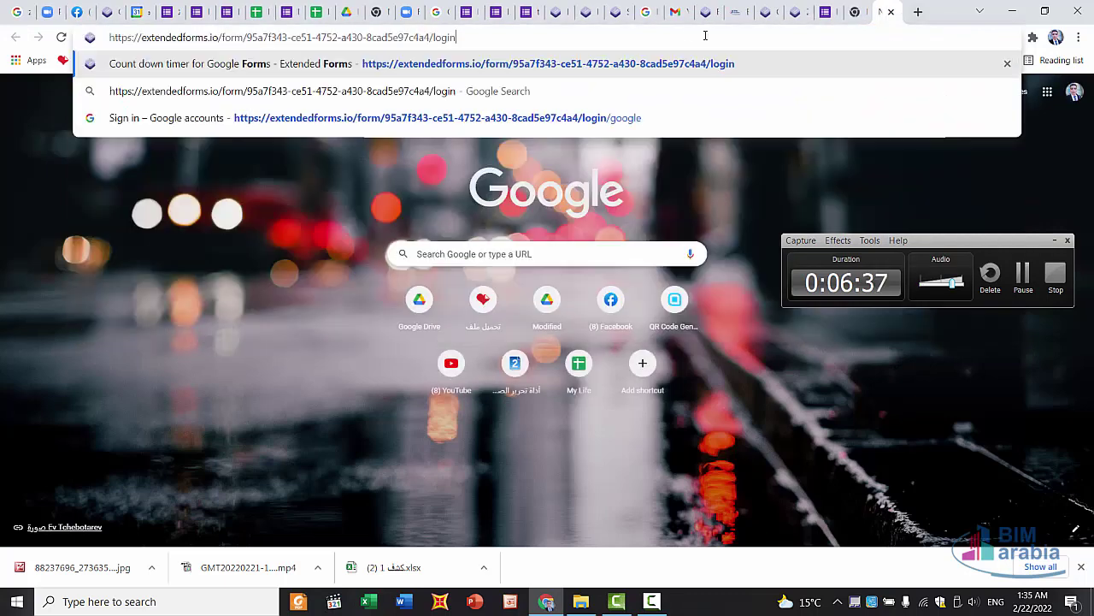
pyautogui.click(703, 70)
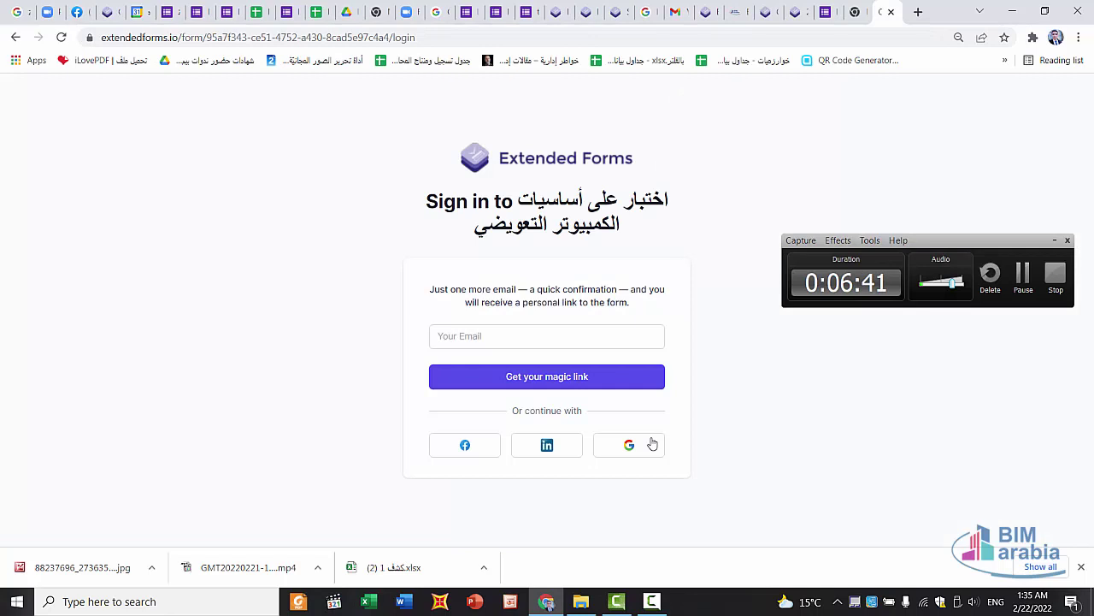
pyautogui.click(653, 443)
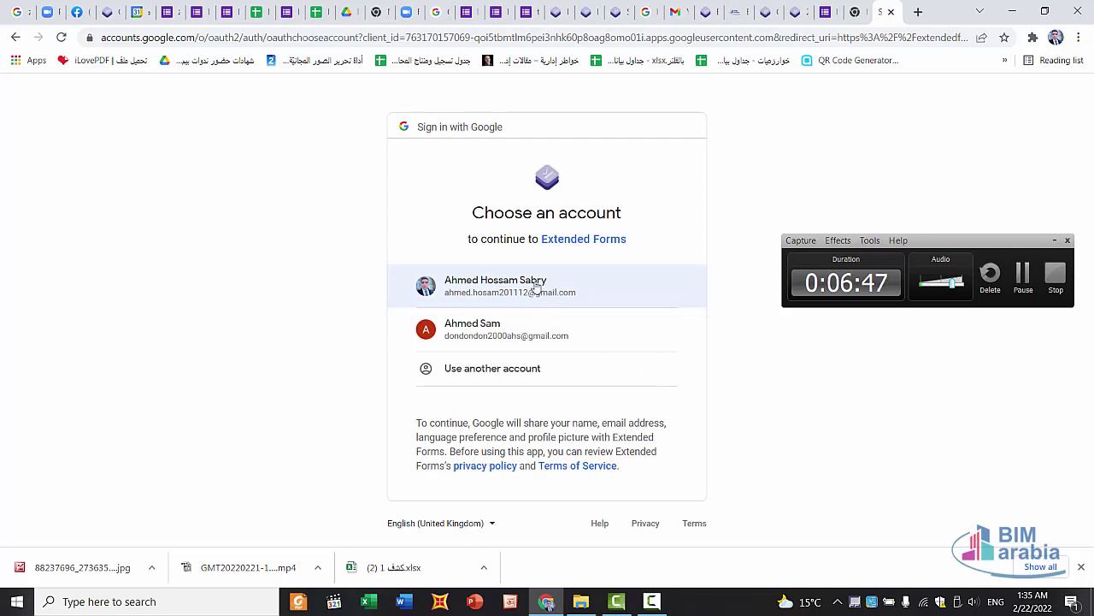
pyautogui.click(532, 292)
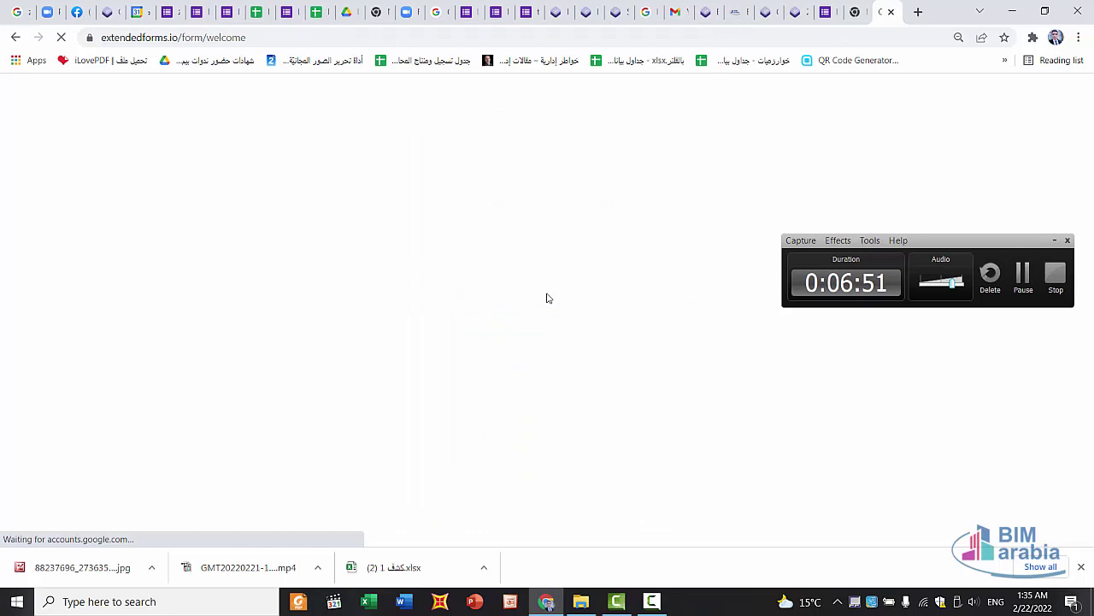
pyautogui.click(563, 443)
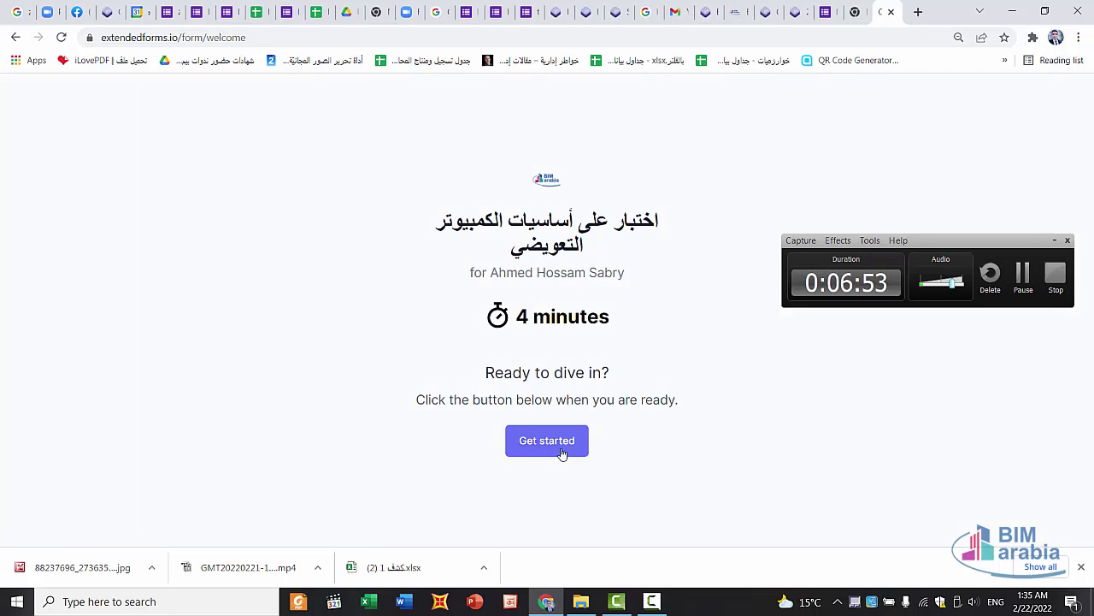
# Start the quiz, enter 'test' as the English full name and choose test type Trail2
pyautogui.click(560, 445)
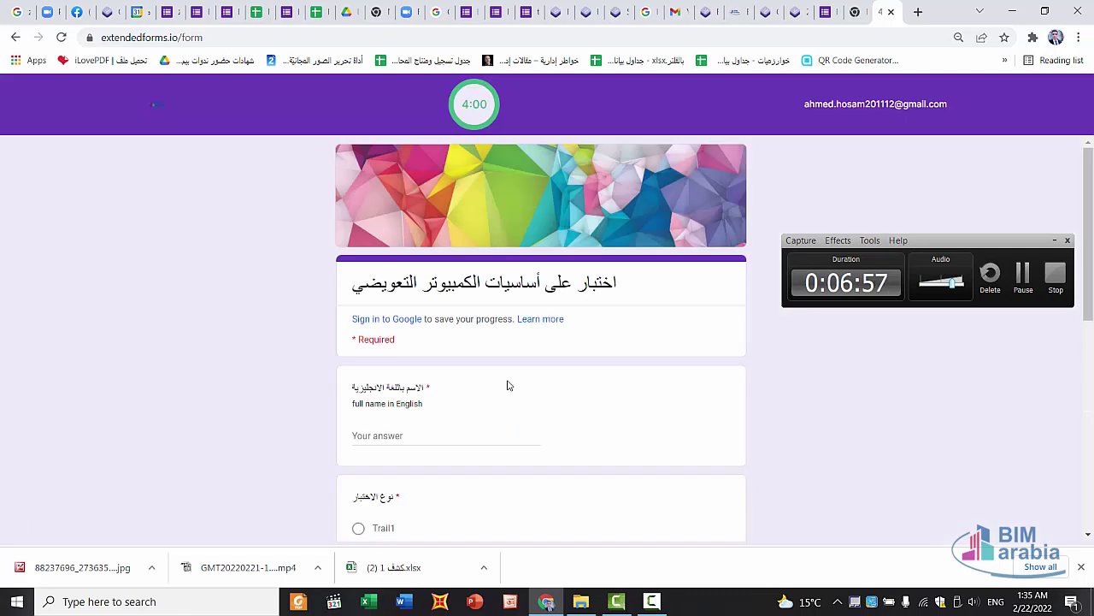
pyautogui.scroll(-3, 516, 335)
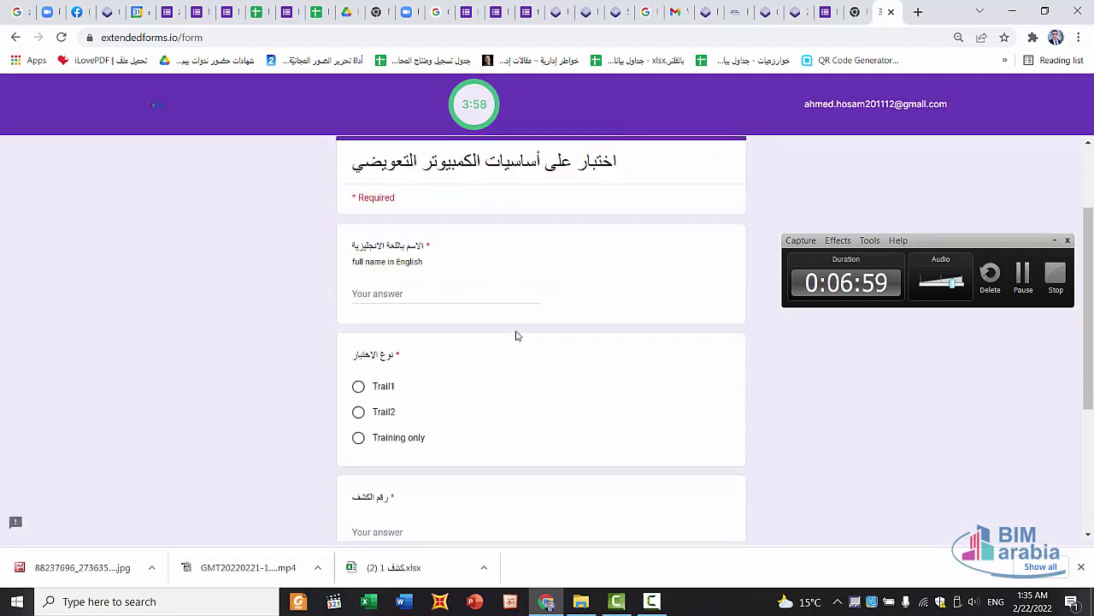
pyautogui.scroll(1, 508, 322)
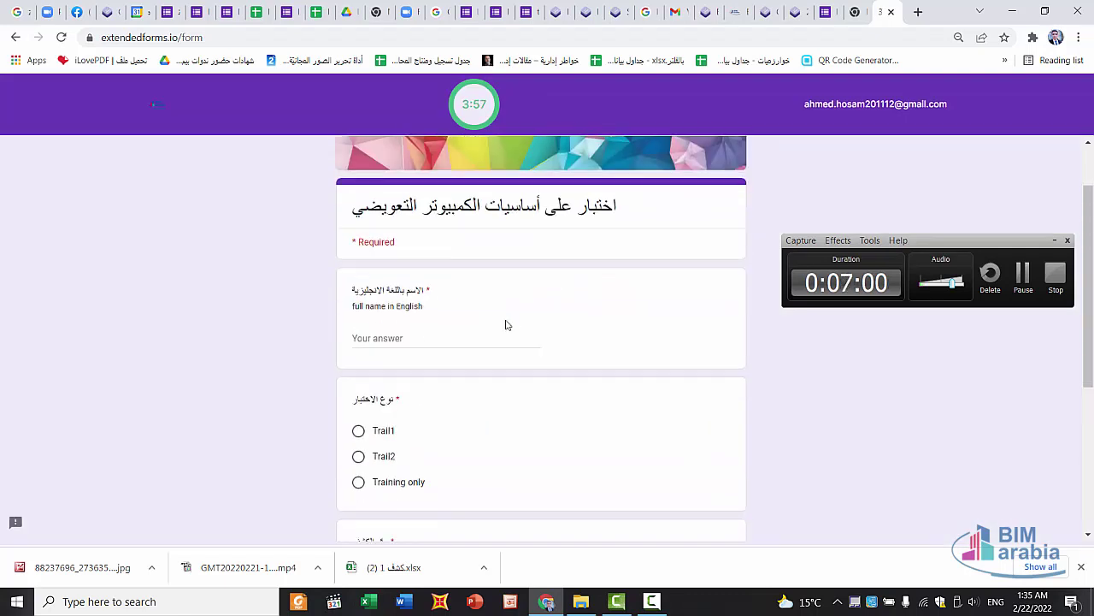
pyautogui.click(393, 359)
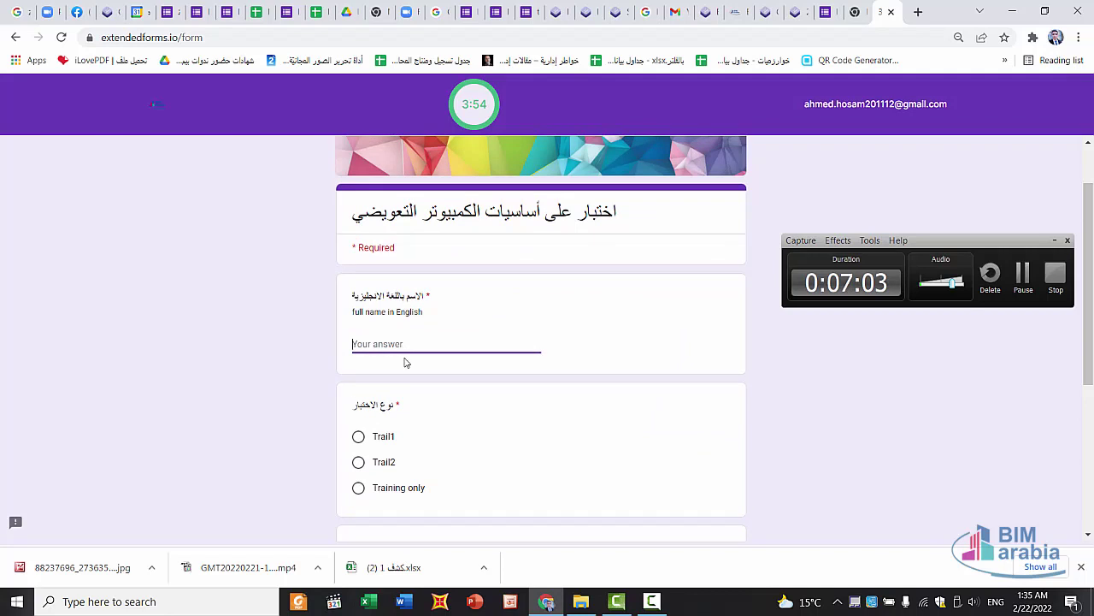
pyautogui.write('test 1')
pyautogui.scroll(-1, 404, 363)
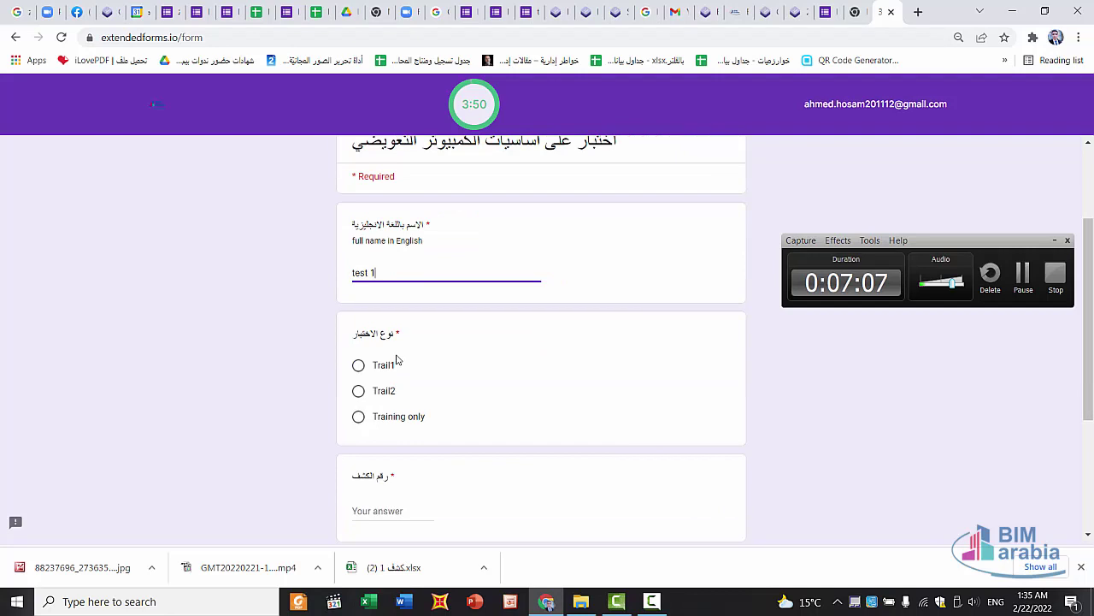
pyautogui.click(379, 391)
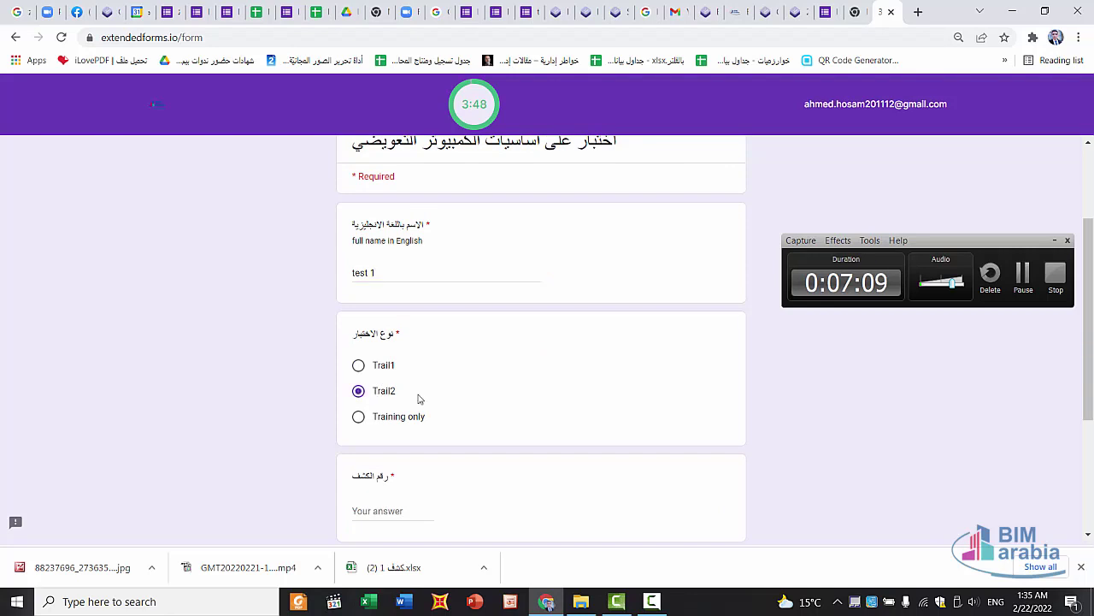
# Enter number 15 and the confirmation e-mail address, then continue to page two
pyautogui.scroll(-2, 418, 398)
pyautogui.click(393, 369)
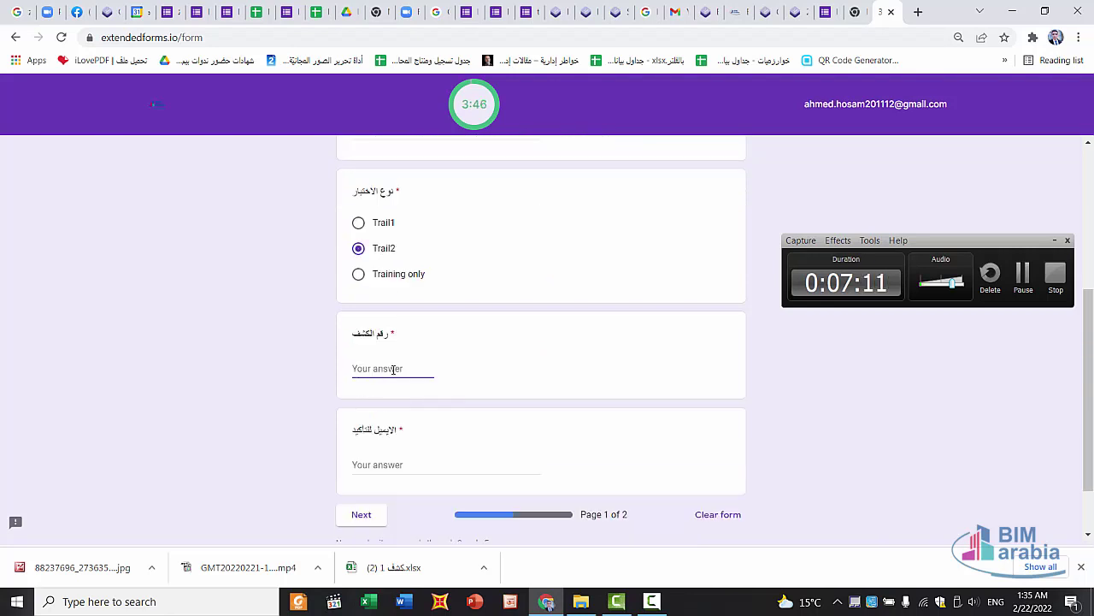
pyautogui.write('15')
pyautogui.click(385, 465)
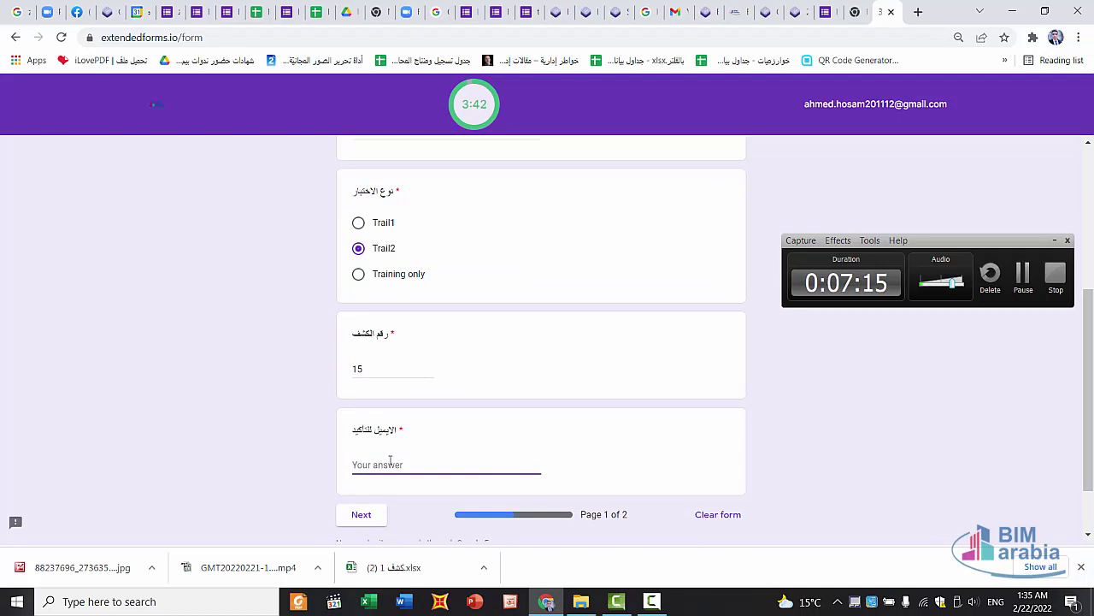
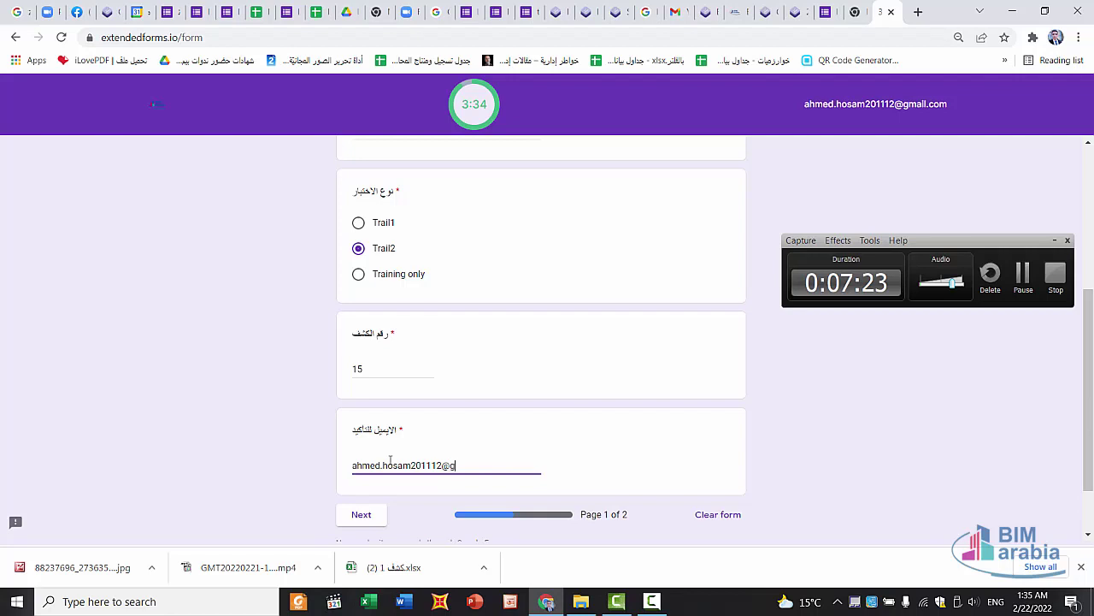
pyautogui.click(361, 516)
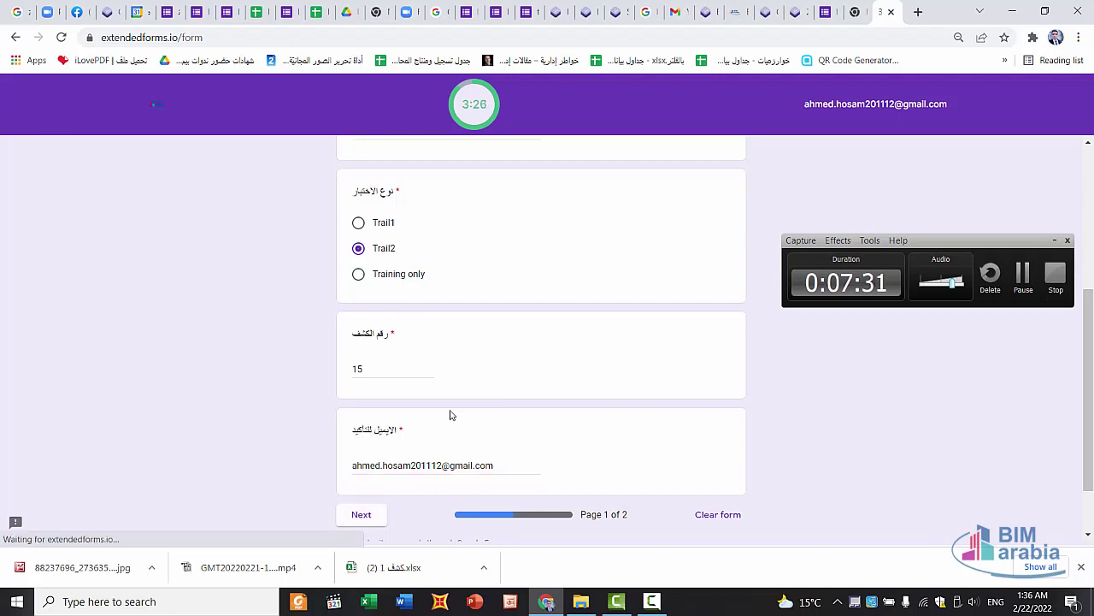
pyautogui.scroll(-2, 398, 362)
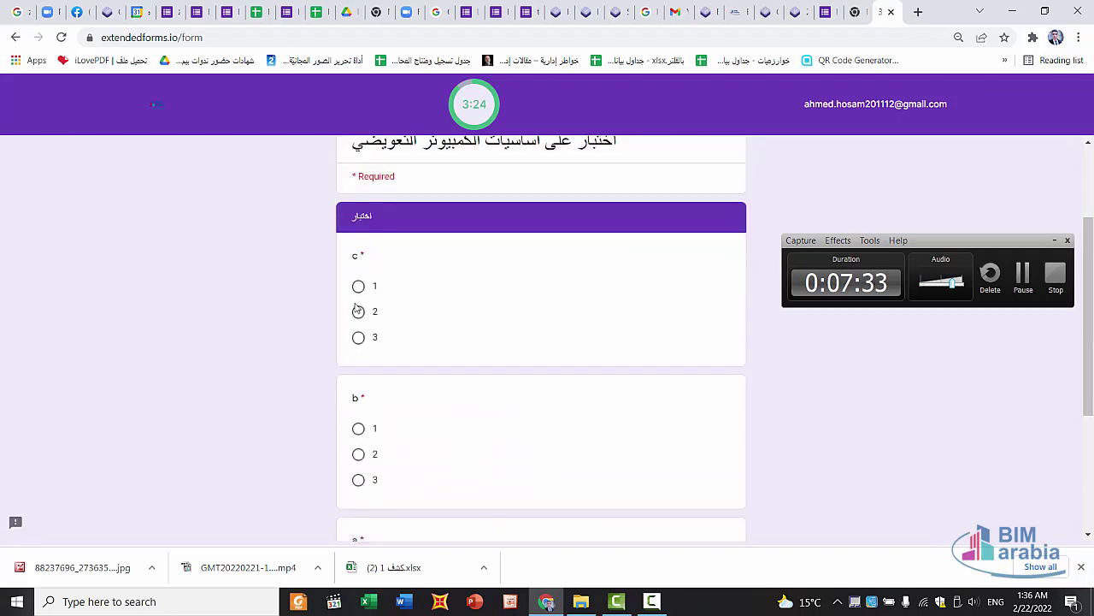
# Choose option 1 for both question c and question b
pyautogui.click(358, 285)
pyautogui.click(358, 428)
pyautogui.scroll(-3, 372, 428)
pyautogui.scroll(1, 373, 427)
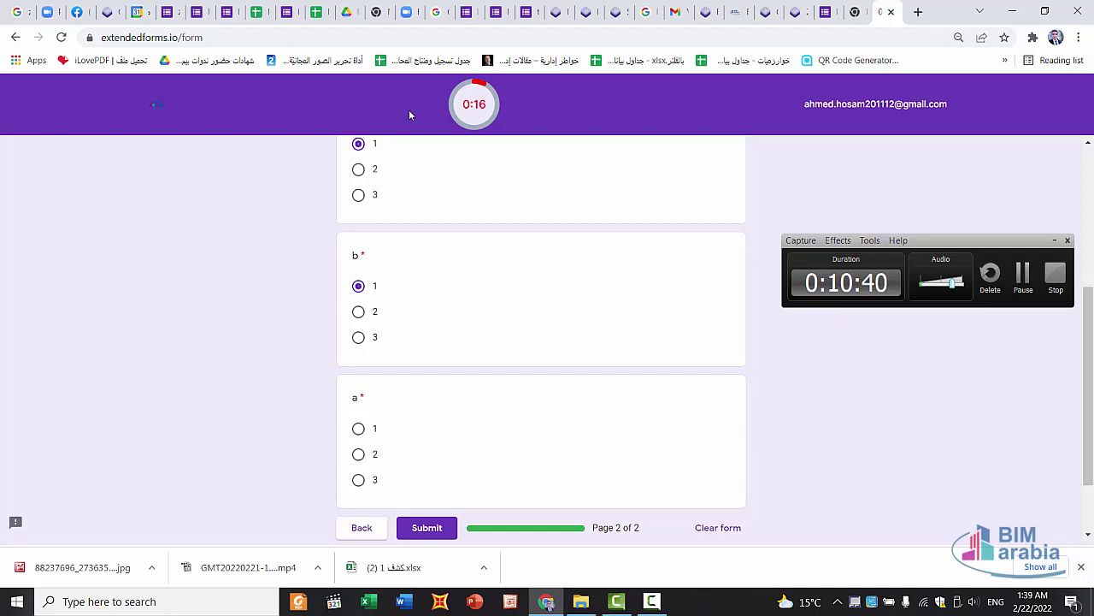
# Let the countdown expire so the form submits with question a unanswered
pyautogui.scroll(2, 405, 212)
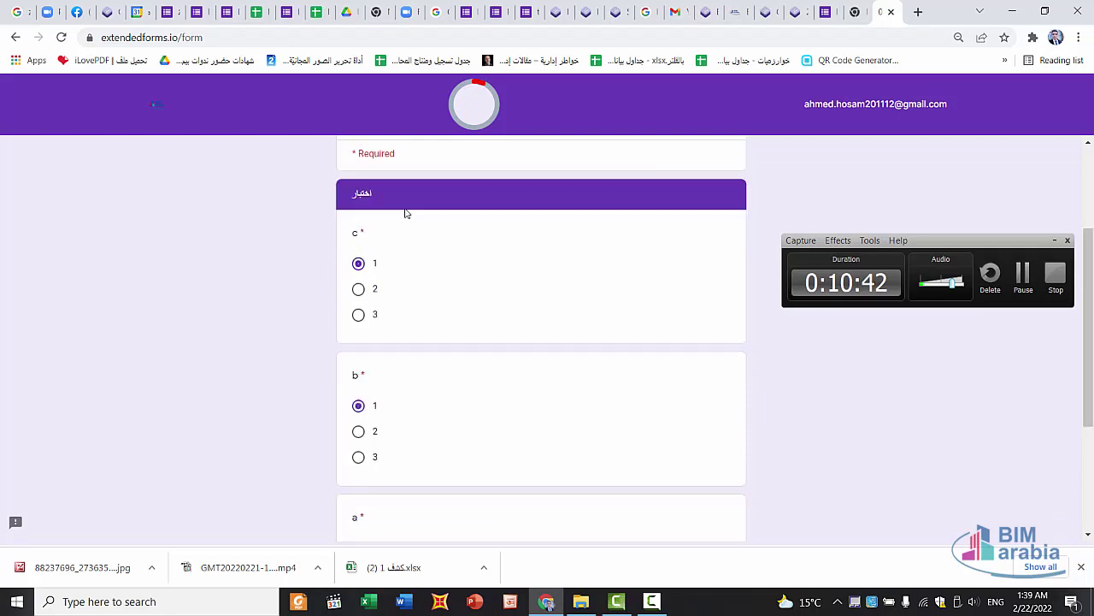
pyautogui.scroll(-3, 405, 213)
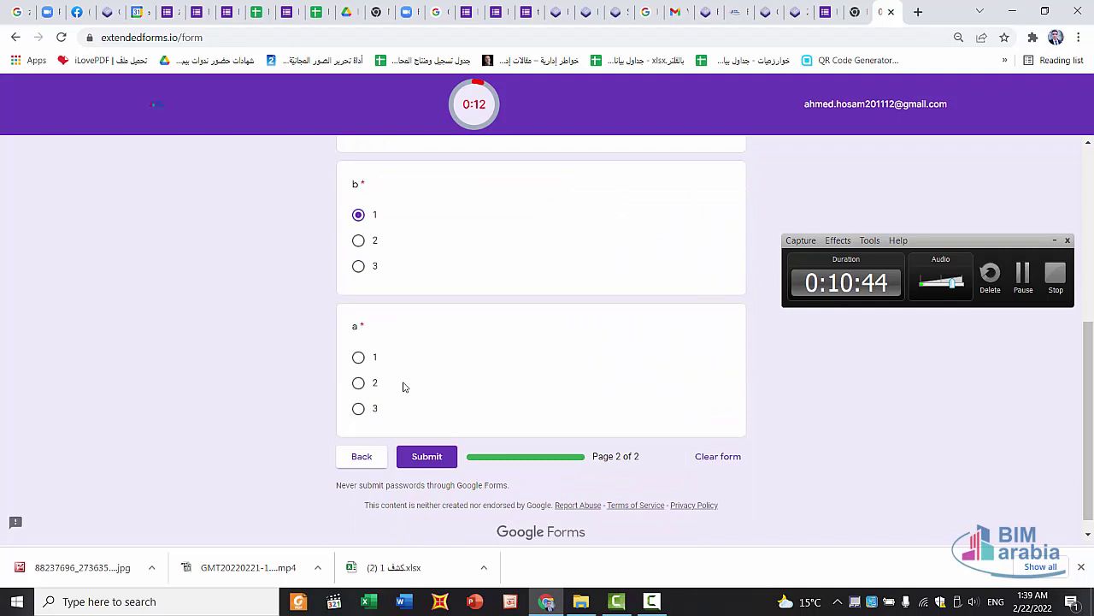
pyautogui.scroll(1, 290, 246)
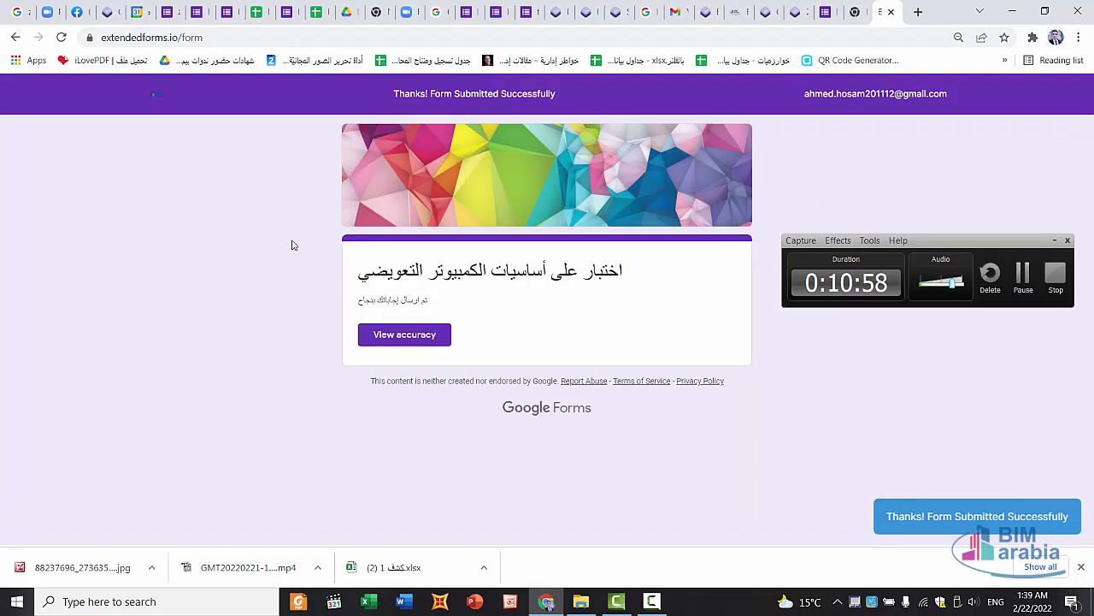
# Open the second attempt's scored response and check each answer, including number 15 and question c answered 1
pyautogui.click(410, 340)
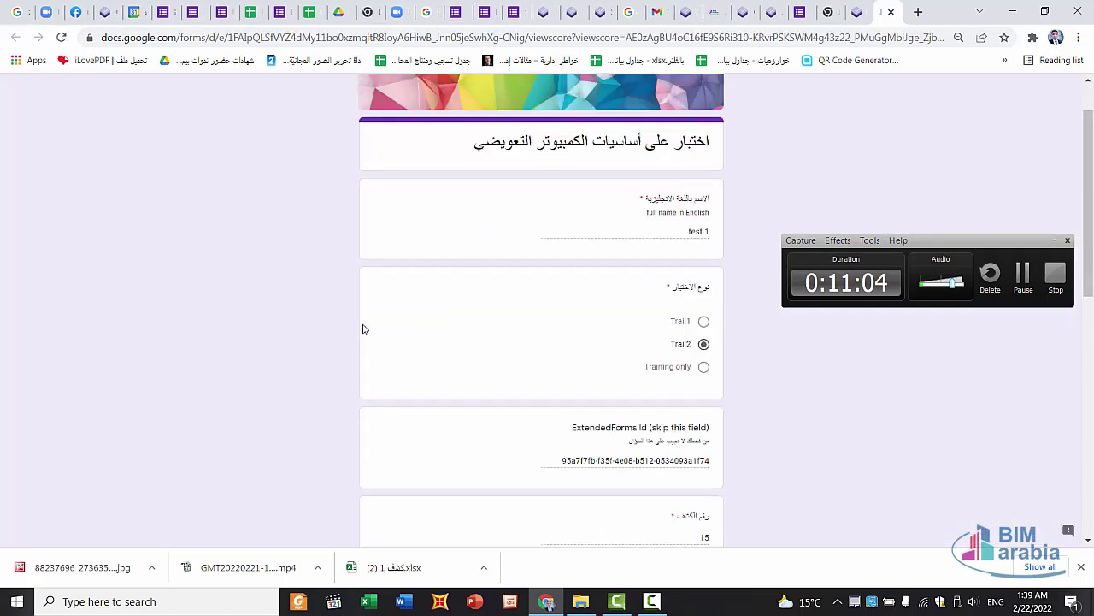
pyautogui.scroll(-2, 658, 167)
pyautogui.scroll(-1, 658, 171)
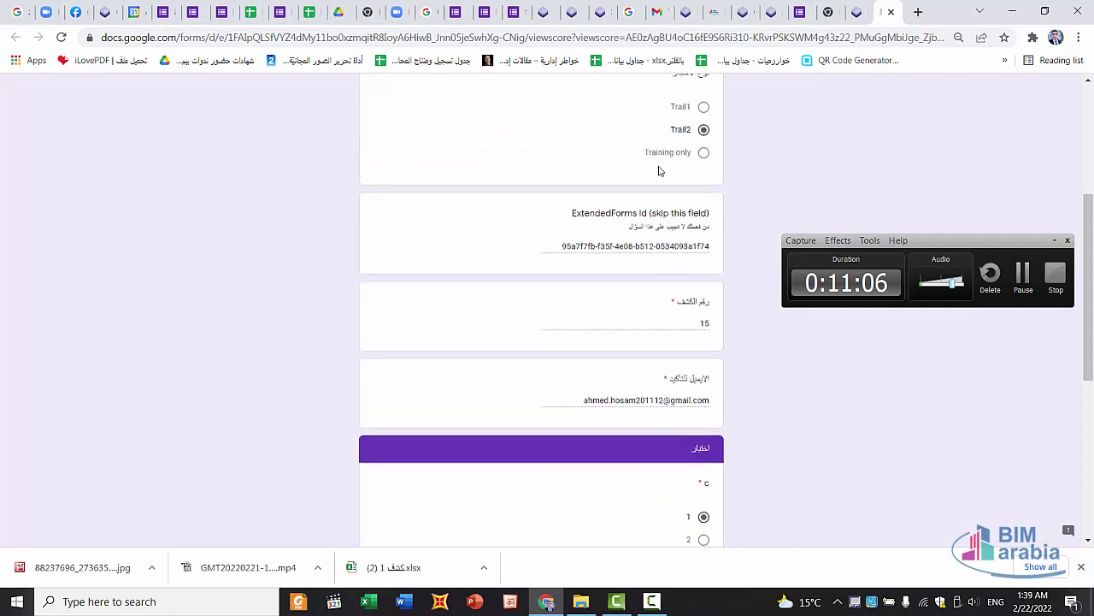
pyautogui.scroll(-2, 675, 265)
pyautogui.scroll(-1, 679, 294)
pyautogui.scroll(-1, 681, 241)
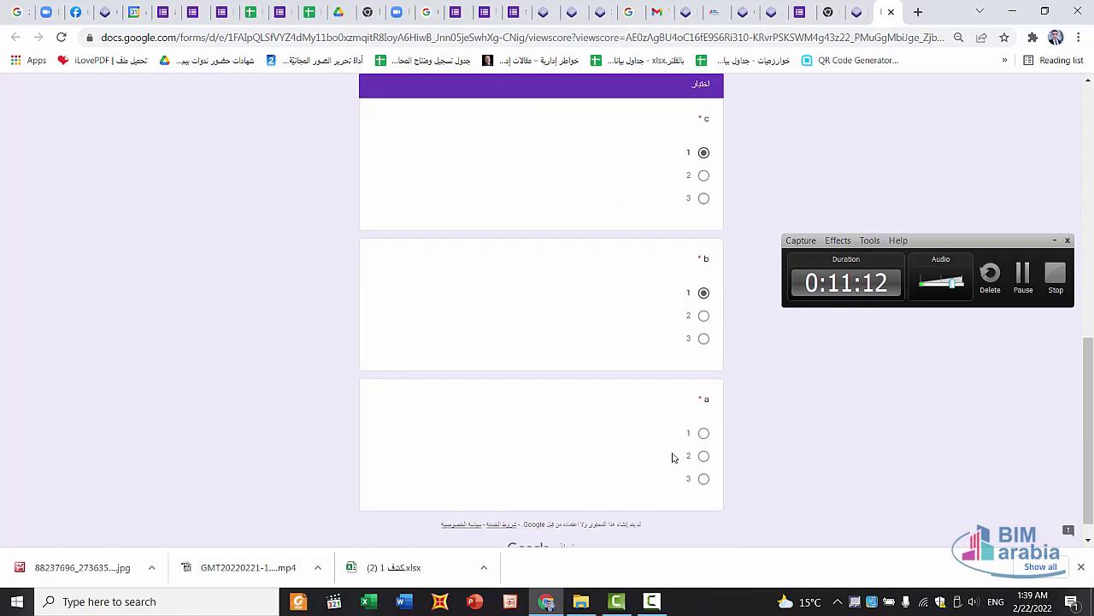
pyautogui.scroll(3, 547, 378)
pyautogui.scroll(2, 559, 384)
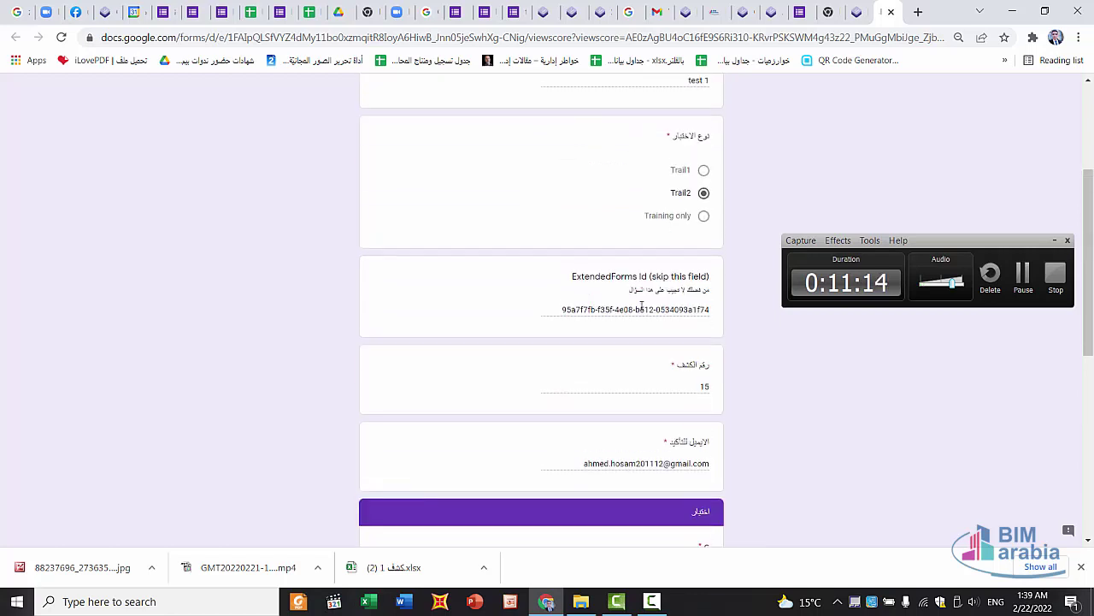
pyautogui.scroll(1, 641, 306)
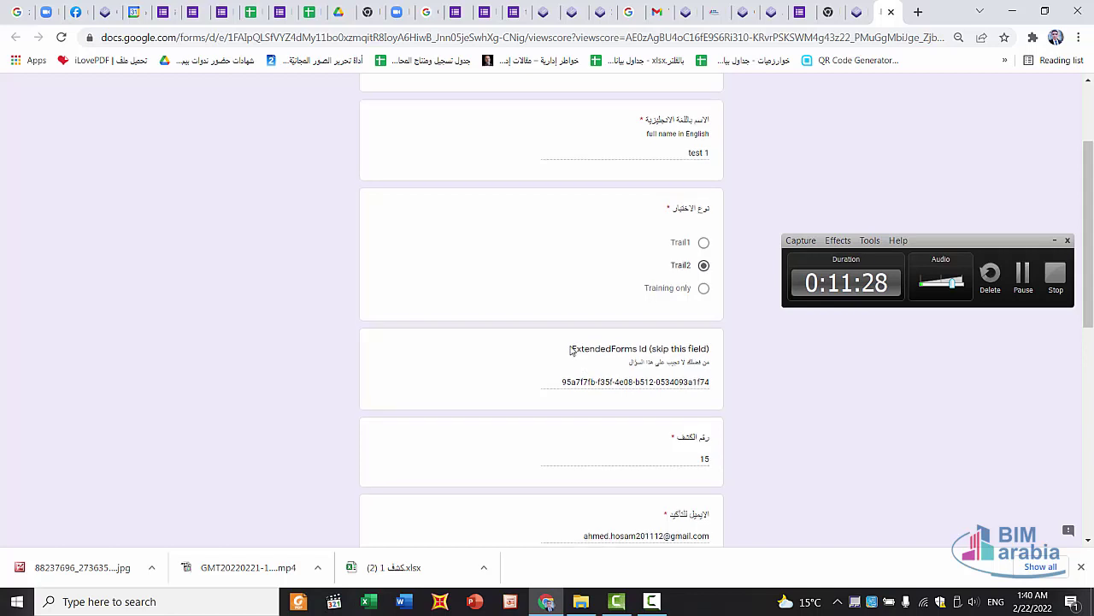
pyautogui.scroll(2, 572, 350)
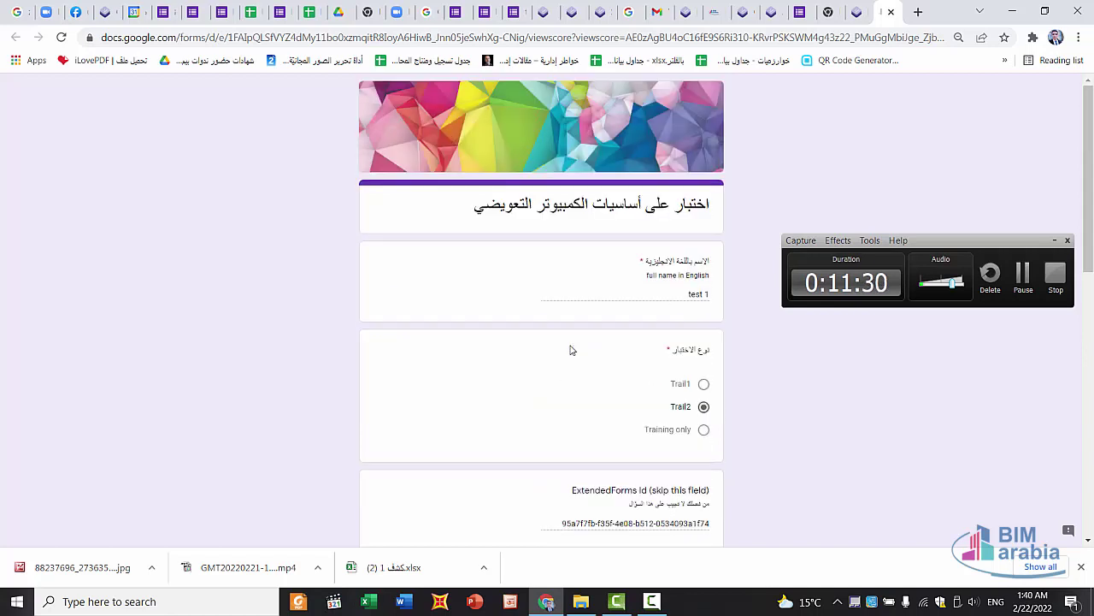
pyautogui.scroll(-1, 570, 350)
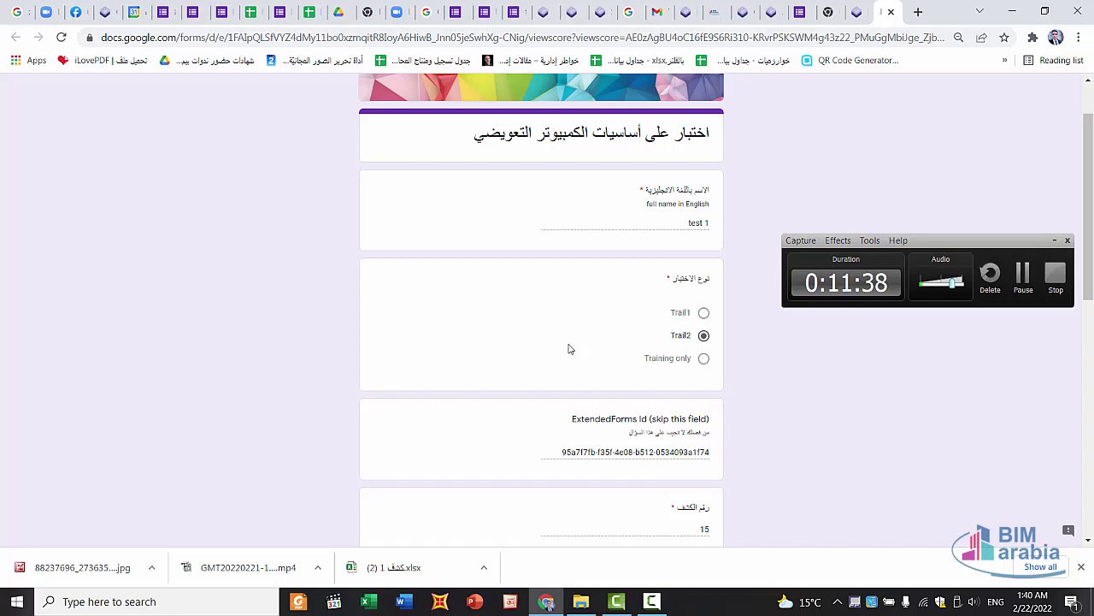
pyautogui.scroll(-3, 569, 348)
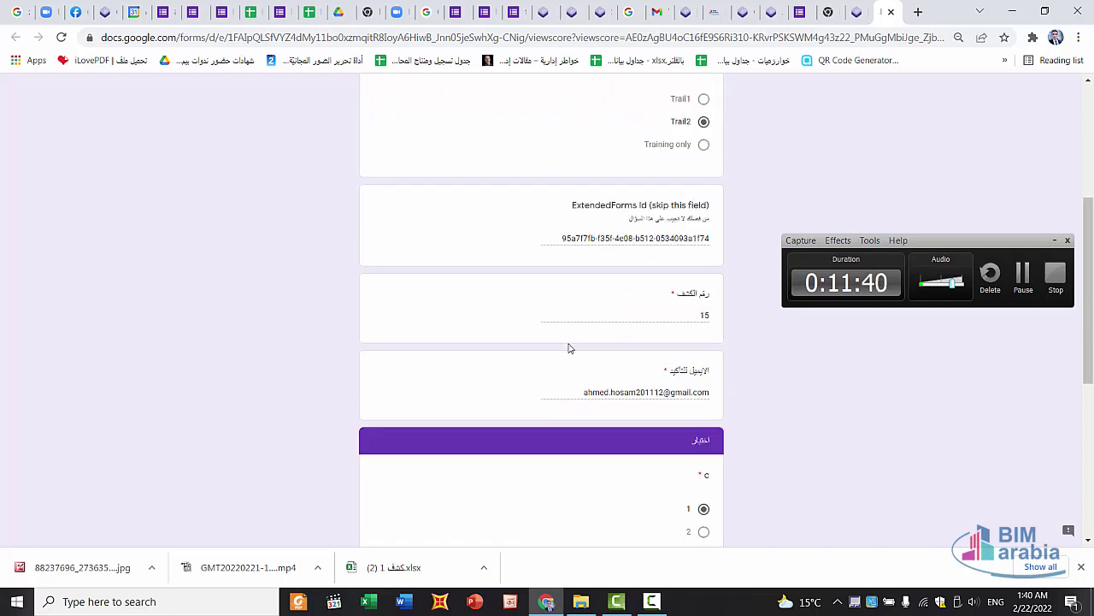